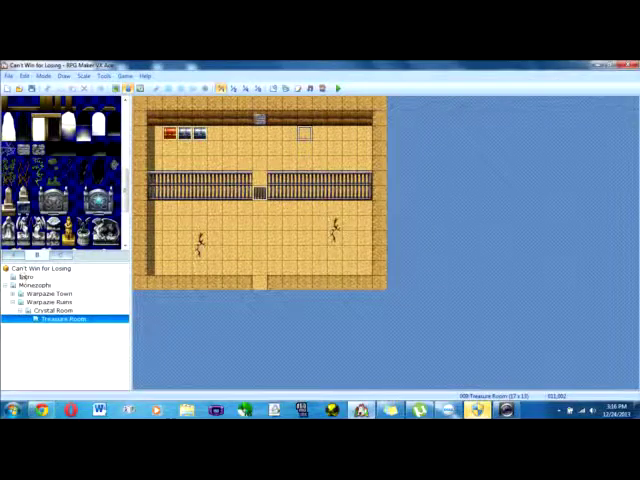
Add a new map from the project root and switch its tileset away from Field.
right_click(38, 268)
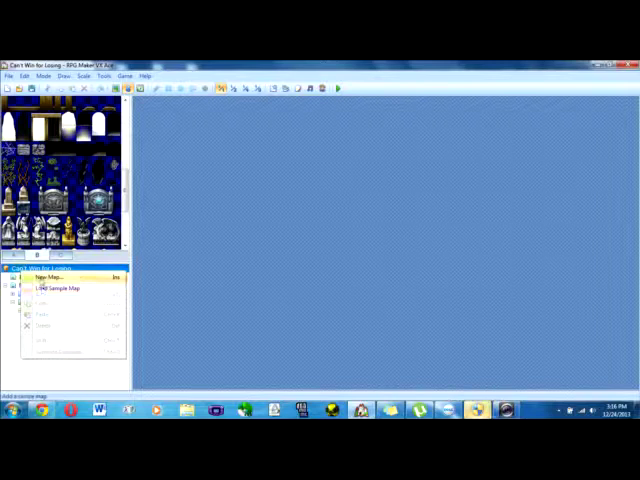
left_click(45, 277)
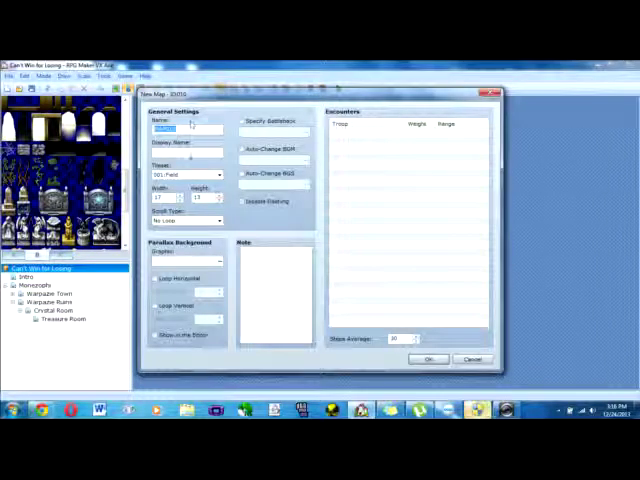
left_click(185, 175)
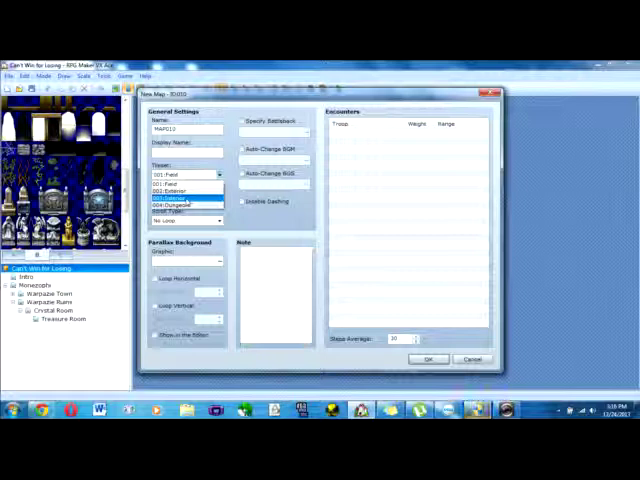
left_click(185, 188)
left_click(185, 188)
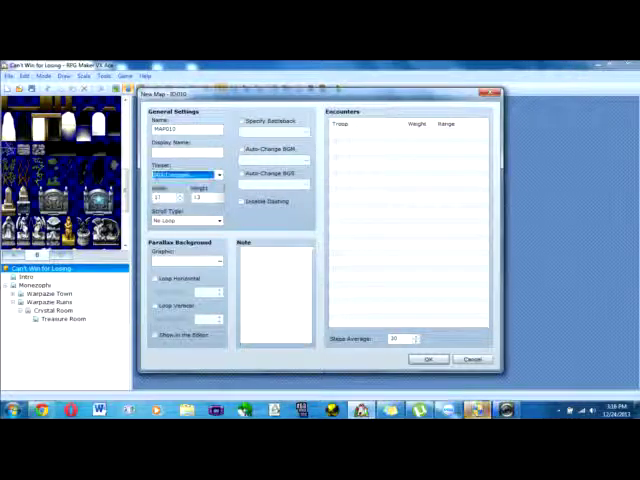
Create MAP010, copy the Treasure Room's tiles, and paste them across MAP010.
left_click(427, 359)
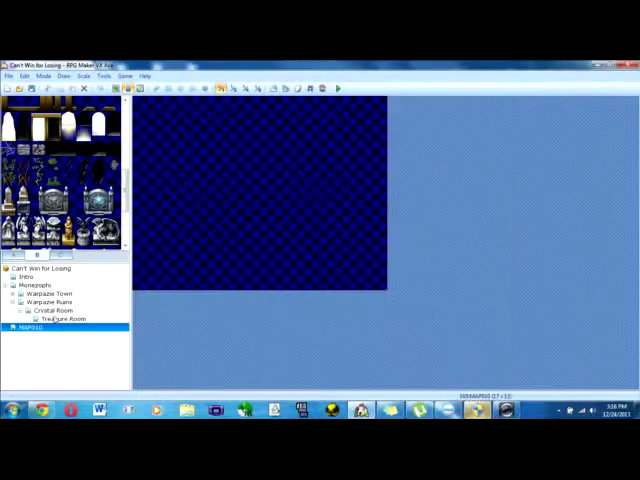
left_click(47, 311)
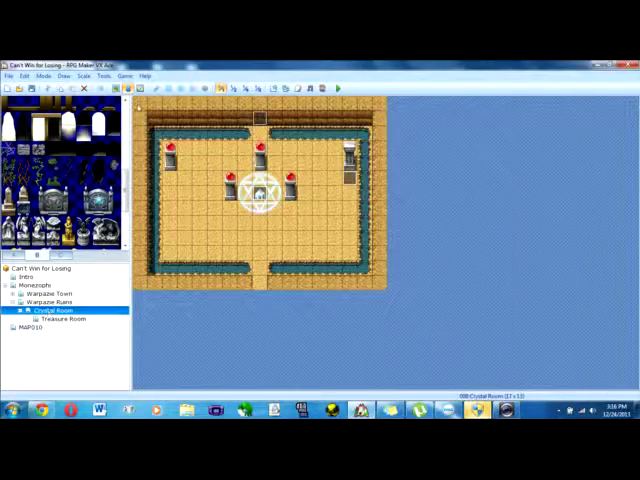
left_click(63, 319)
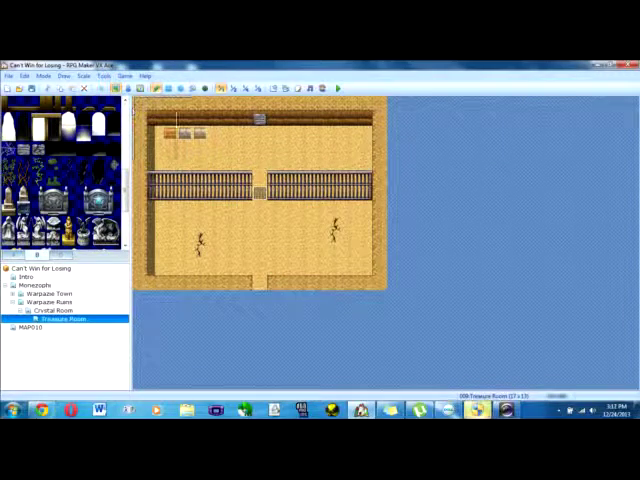
mouse_move(384, 280)
left_mouse_down()
mouse_move(370, 283)
mouse_move(380, 287)
left_mouse_up()
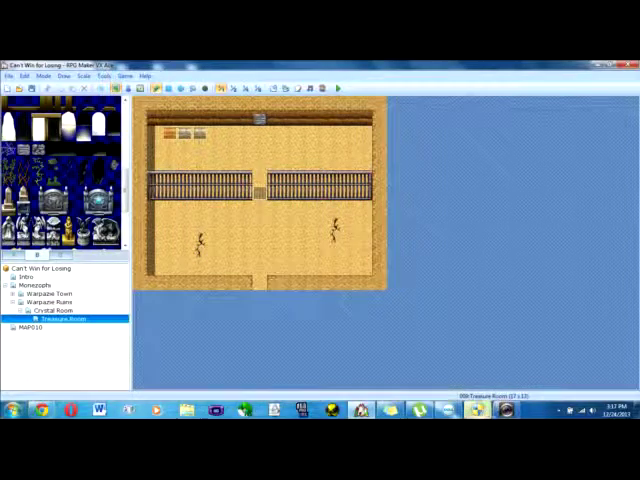
left_click(30, 328)
left_click_drag(140, 105, 380, 285)
key("ctrl+v")
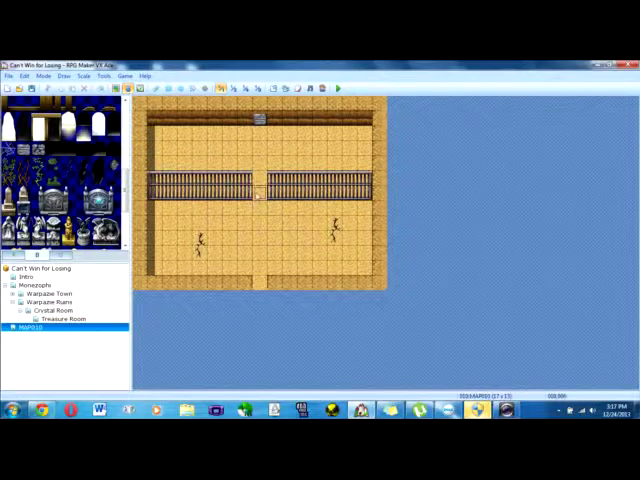
Create an event named 'Password Door' on the fence-gap tile.
double_click(258, 196)
type("Pea")
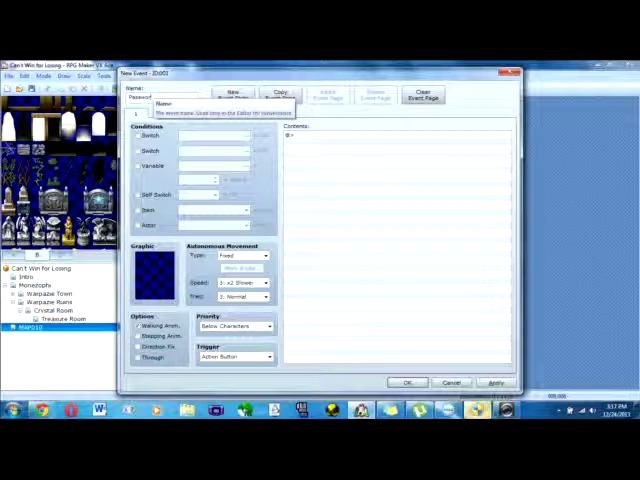
type("sword Ch")
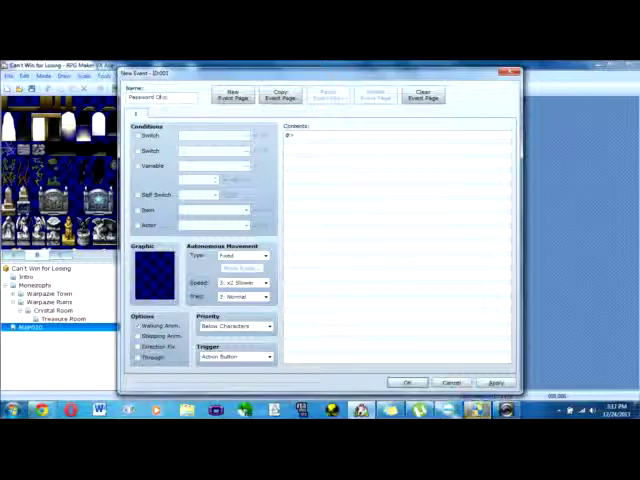
type("eck")
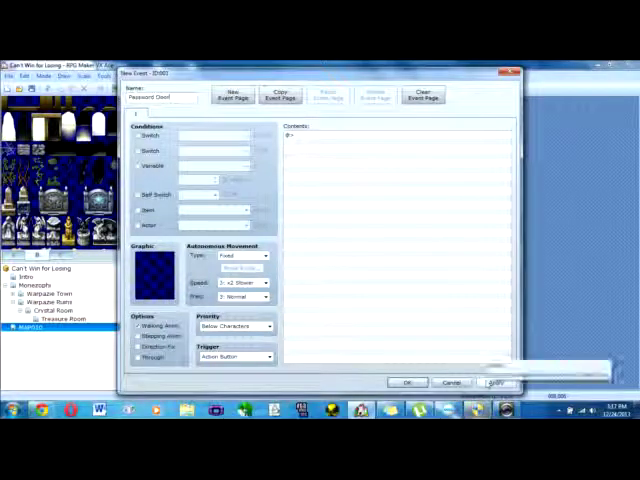
left_click(495, 382)
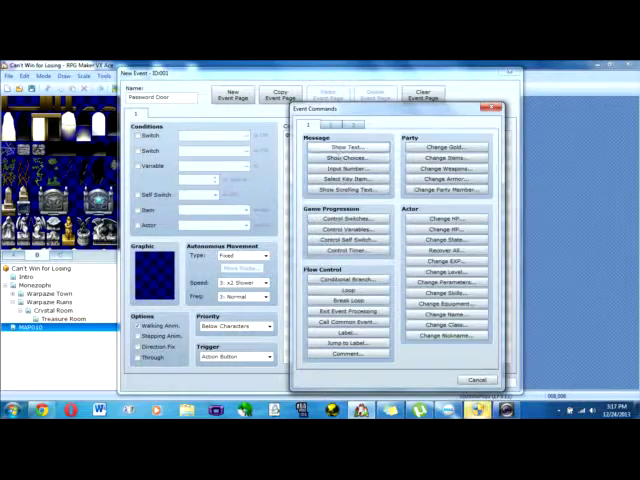
Add a Show Text command reading 'This door requires a passcode.'.
double_click(345, 147)
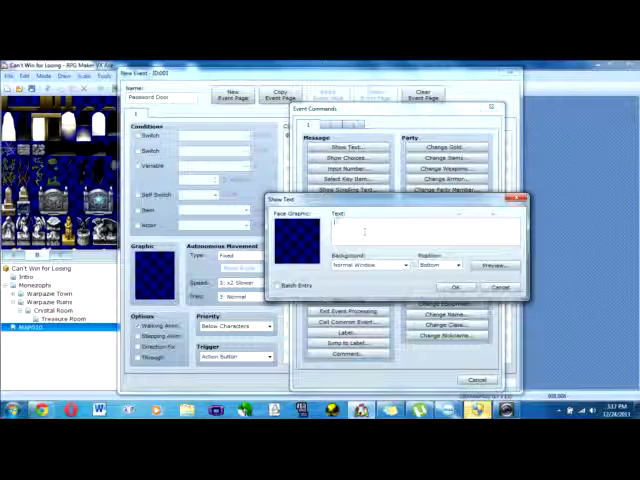
type("This do")
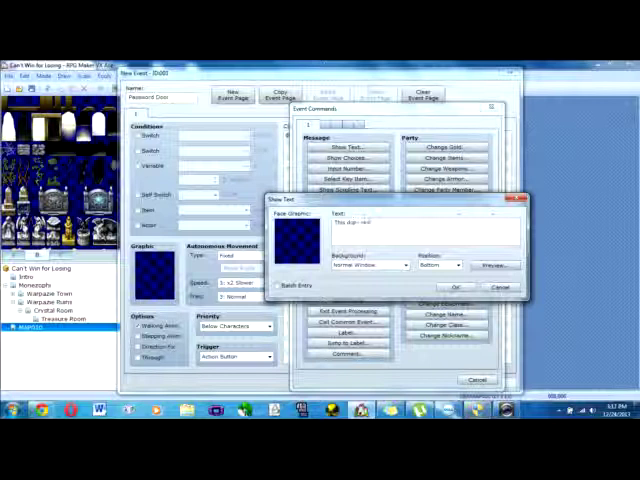
type("or requires a ")
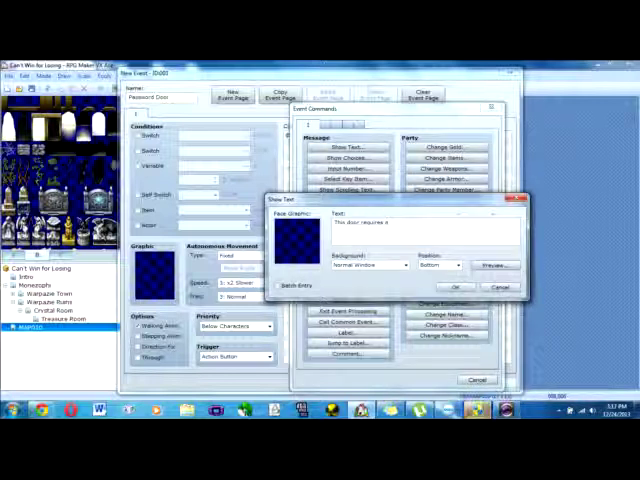
type("password")
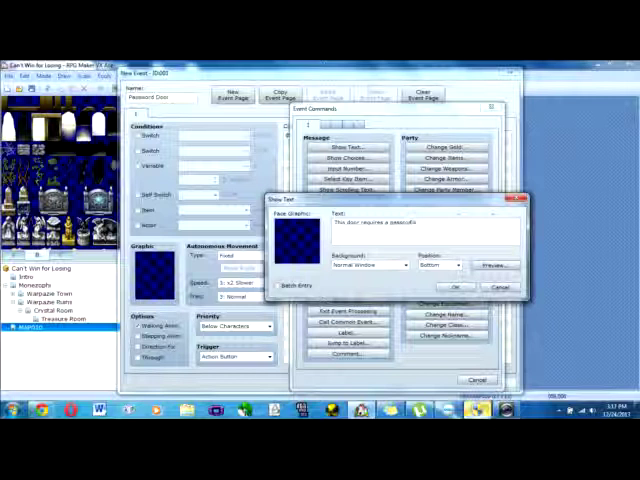
left_click(492, 265)
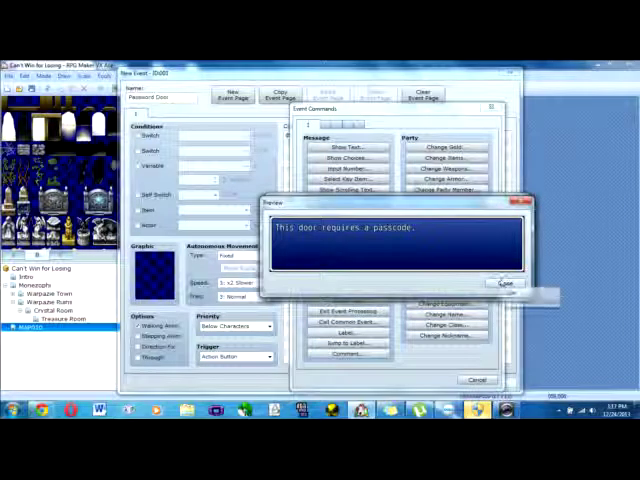
left_click(505, 283)
left_click(454, 287)
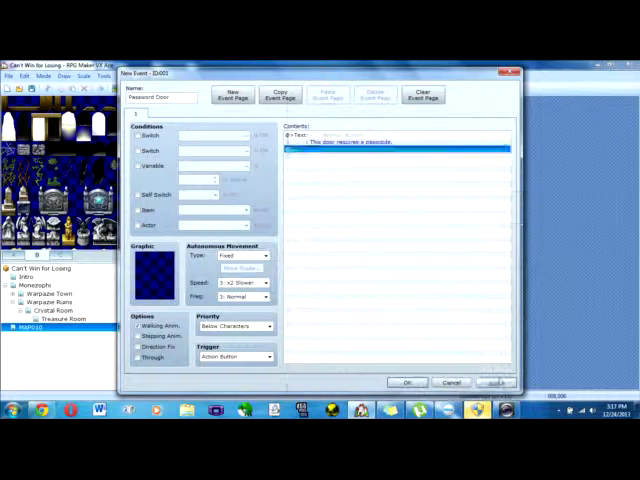
Add an Input Number command storing 6 digits in variable 0002, named '103445'.
double_click(300, 148)
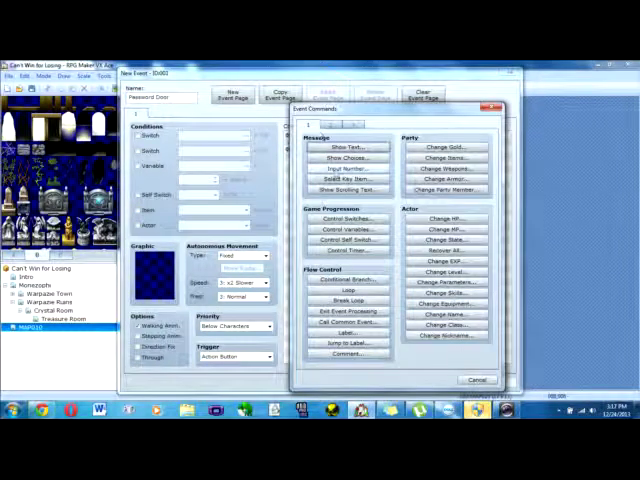
left_click(345, 168)
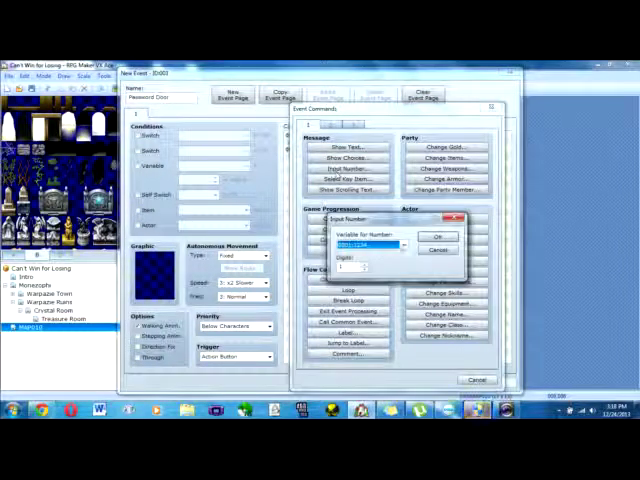
left_click(403, 245)
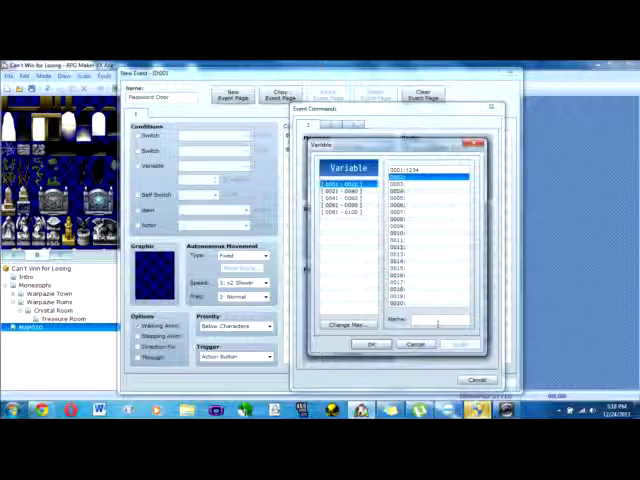
type("TI")
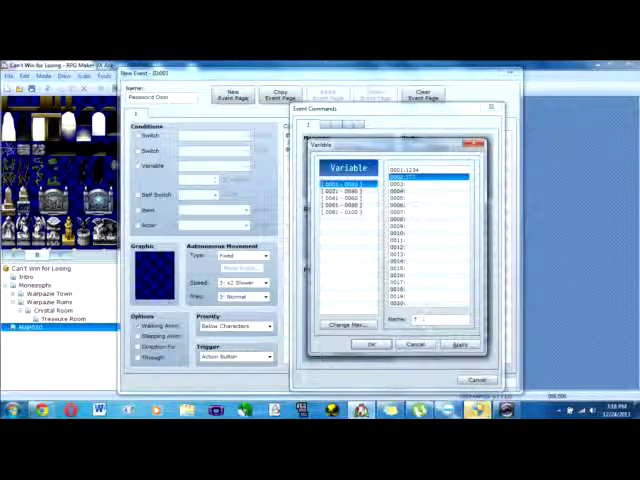
type("345")
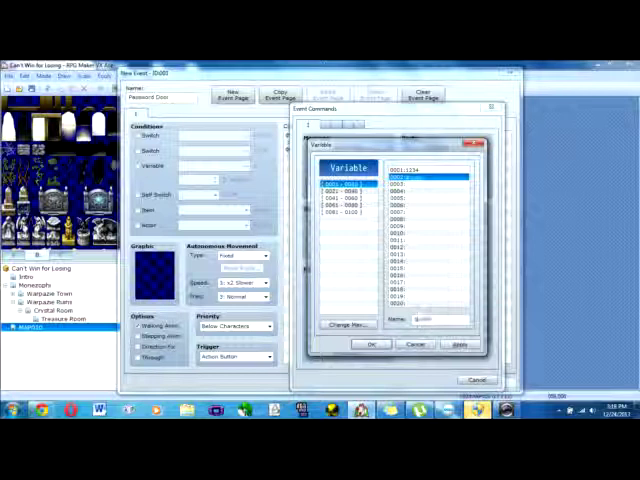
left_click(458, 344)
left_click(371, 344)
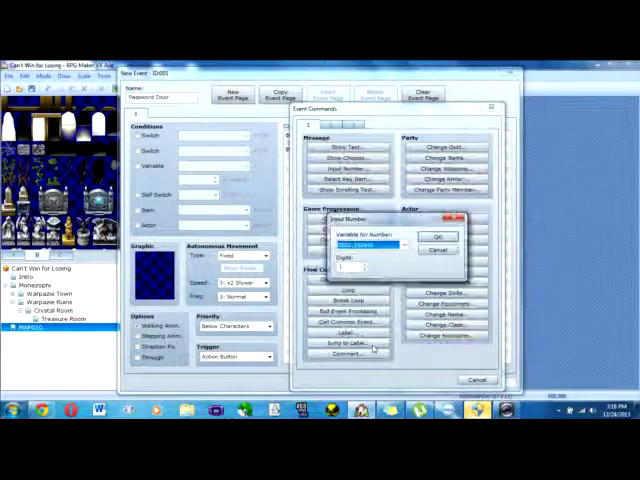
left_click(366, 266)
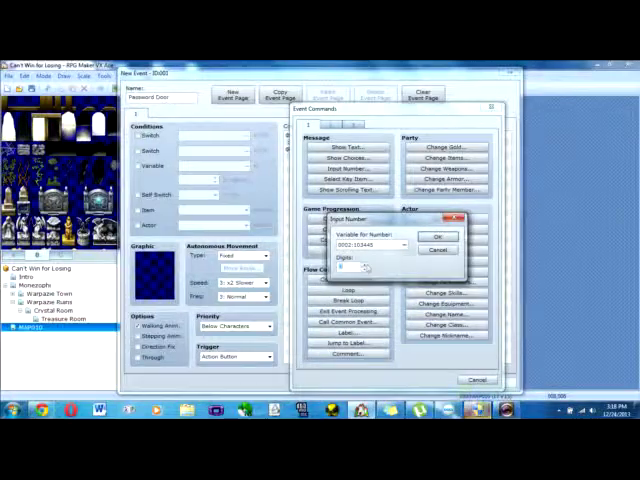
left_click(437, 236)
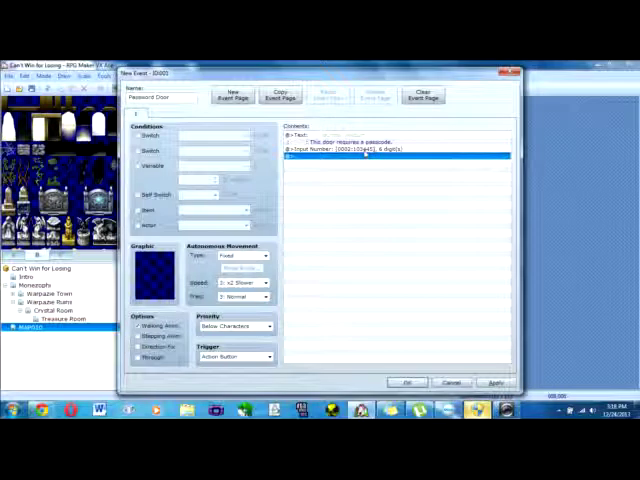
Start a variable-based Conditional Branch on the empty contents line, then cancel it.
right_click(362, 156)
left_click(383, 161)
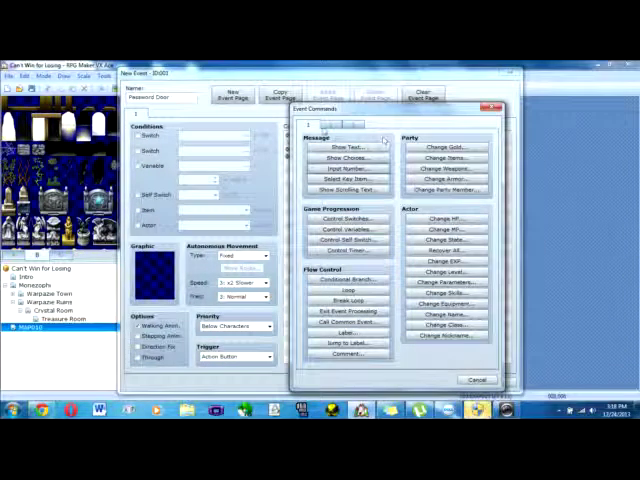
left_click(330, 125)
left_click(310, 125)
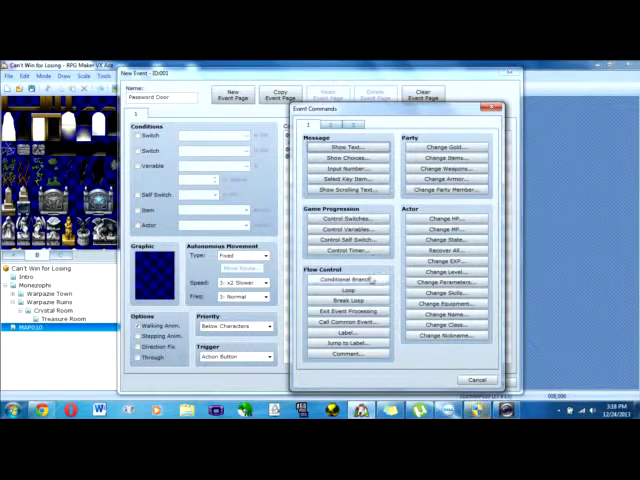
left_click(344, 279)
left_click(350, 176)
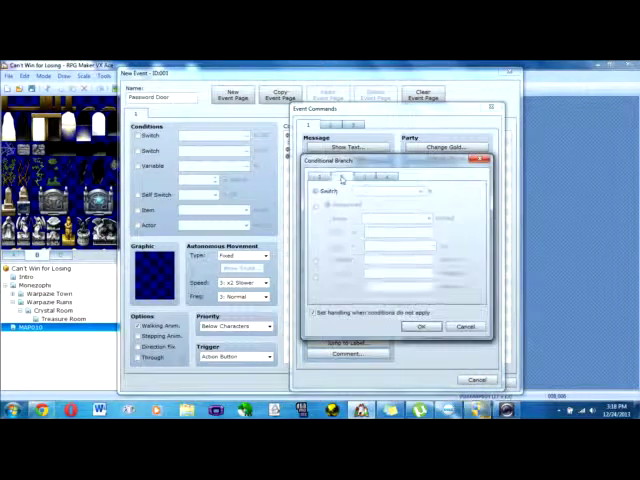
left_click(320, 176)
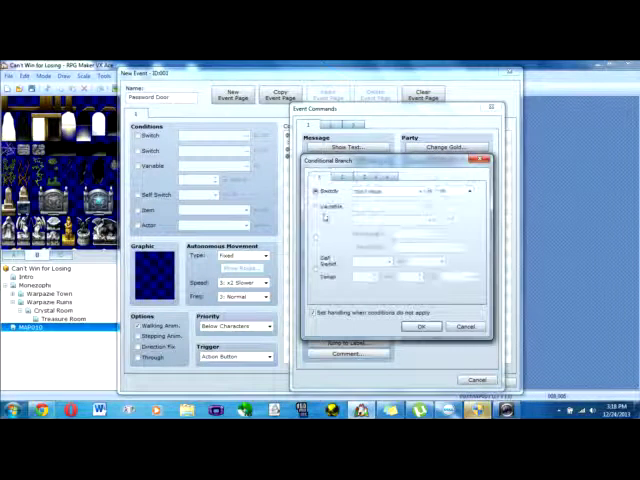
left_click(316, 206)
left_click(405, 233)
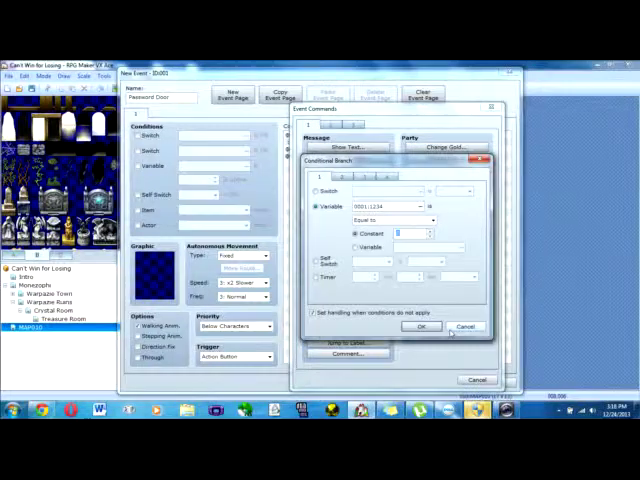
key("Escape")
Add a Conditional Branch checking variable 0002 equals 103445, with an Else case.
mouse_move(340, 108)
left_mouse_down()
mouse_move(560, 65)
mouse_move(565, 72)
left_mouse_up()
left_click(572, 243)
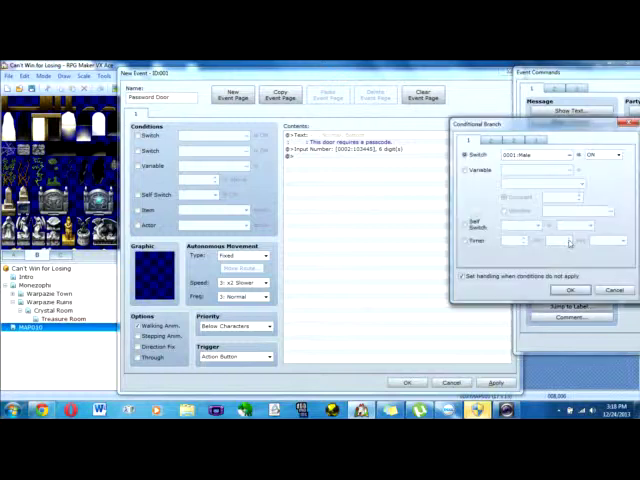
left_click(466, 170)
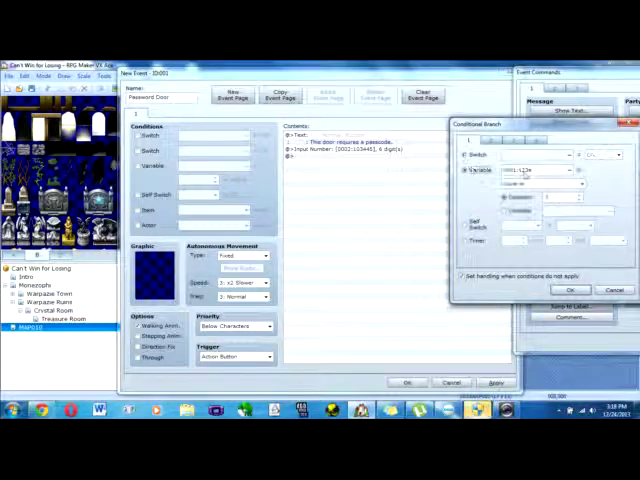
double_click(534, 170)
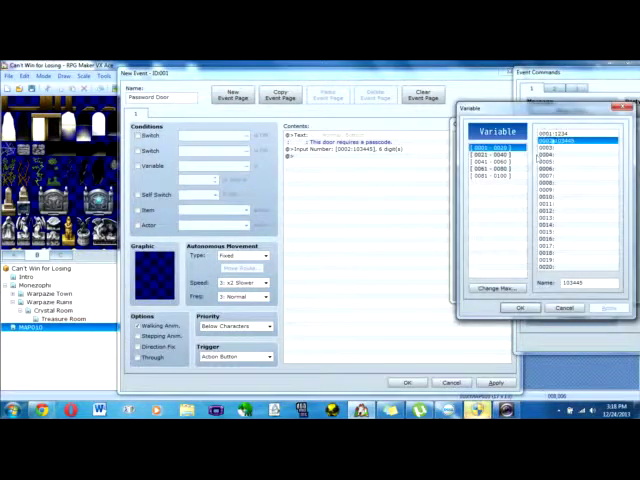
left_click(520, 307)
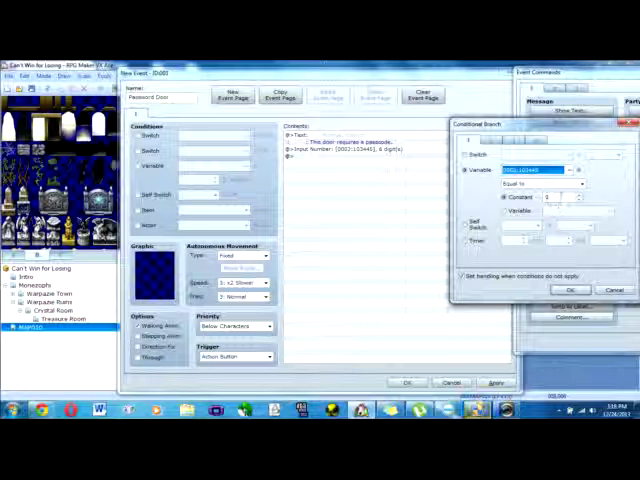
left_click(550, 197)
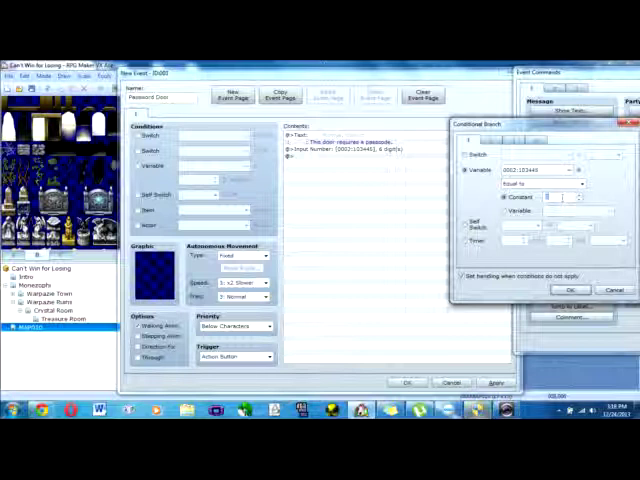
type("1")
type("234")
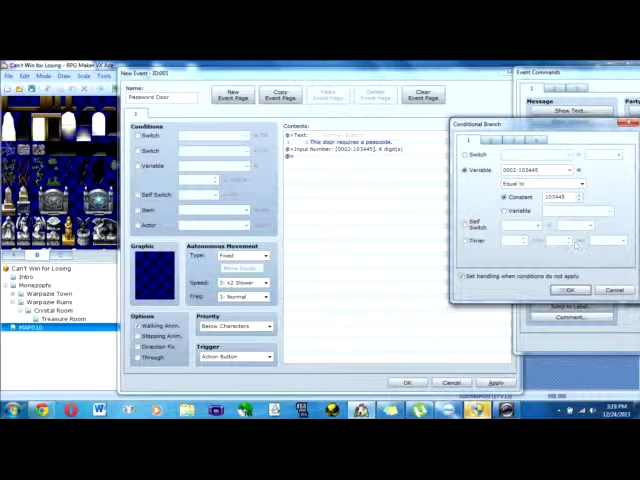
left_click(570, 290)
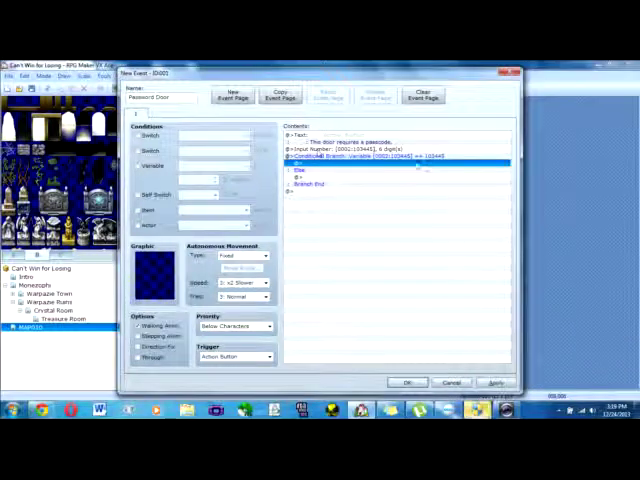
Add the message 'Correct Passcode' inside the matching branch.
double_click(408, 164)
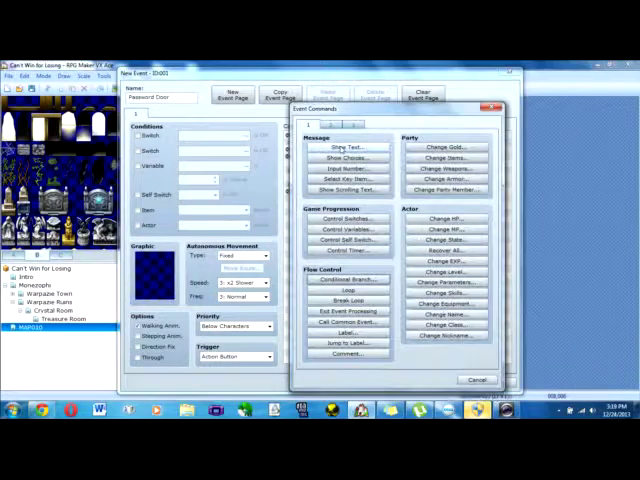
left_click(345, 148)
type("ont")
type("Pas")
type("scode")
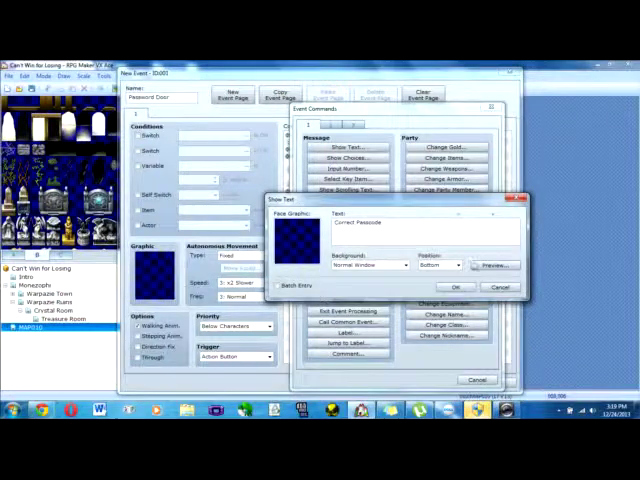
left_click(492, 265)
left_click(505, 284)
left_click(455, 287)
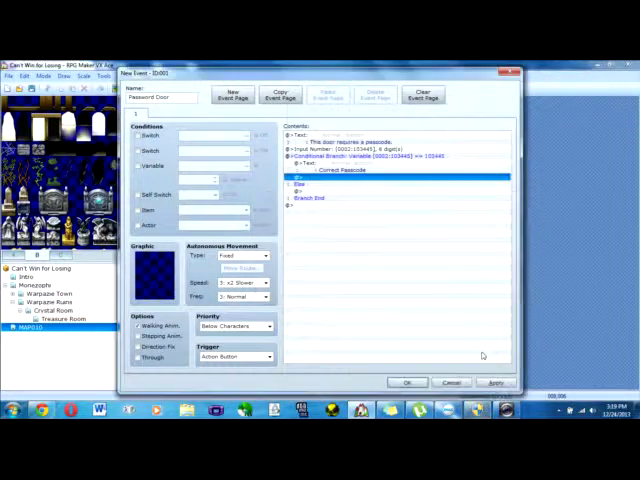
Add Erase Event after the success message and apply the changes.
double_click(343, 183)
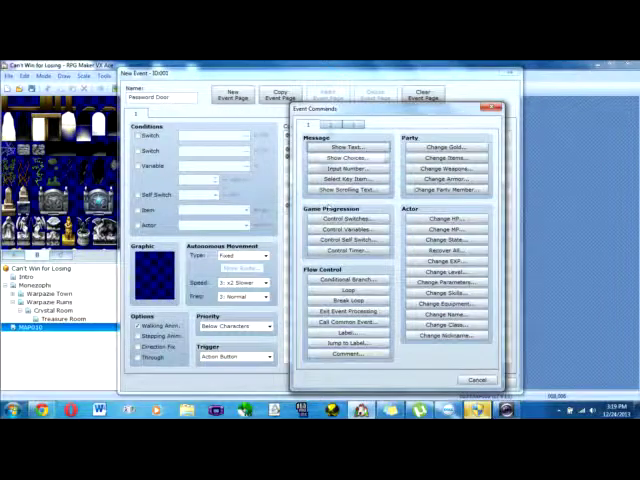
left_click(330, 124)
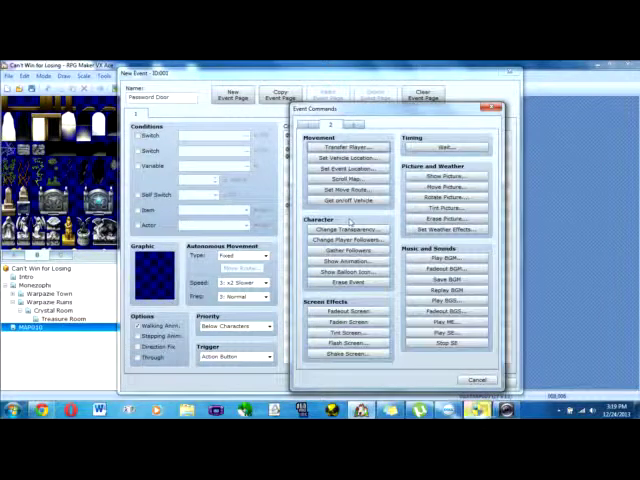
key("Escape")
left_click(495, 383)
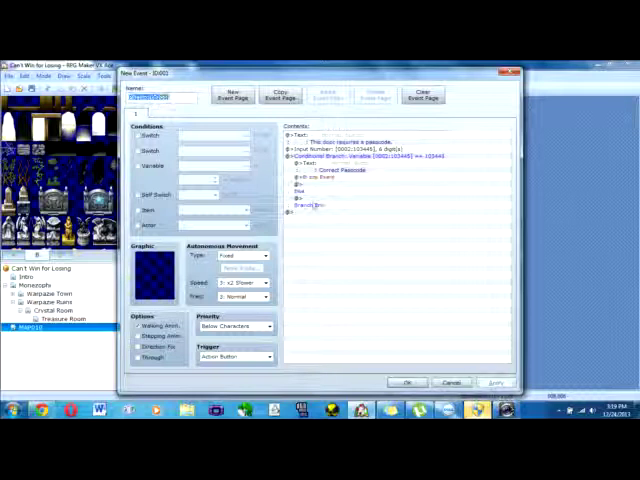
Add 'Incorrect Passcode :(' to the Else branch and save the event.
double_click(322, 204)
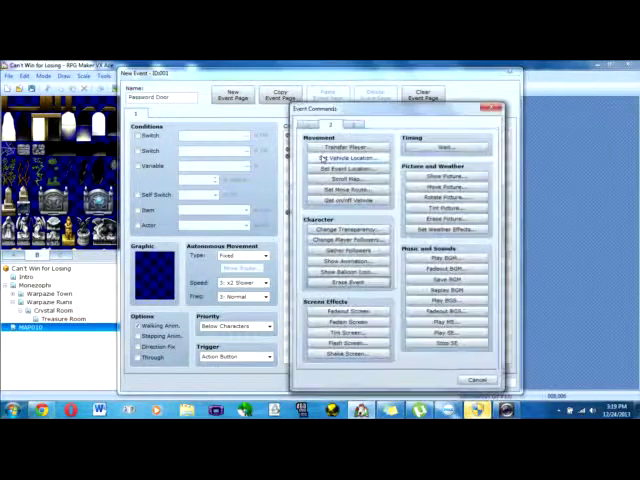
left_click(308, 124)
left_click(334, 148)
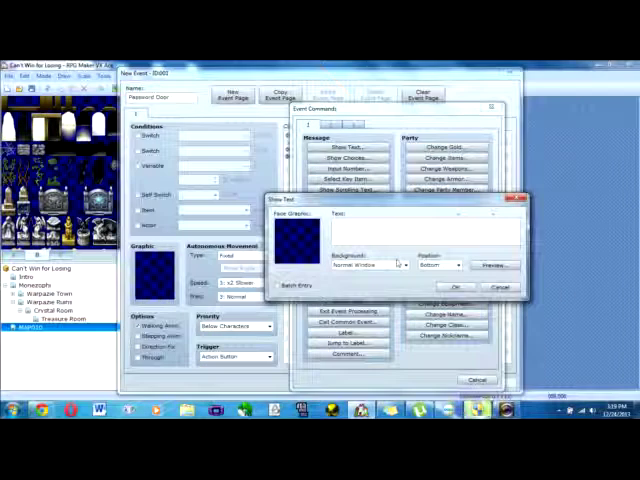
type("Insert")
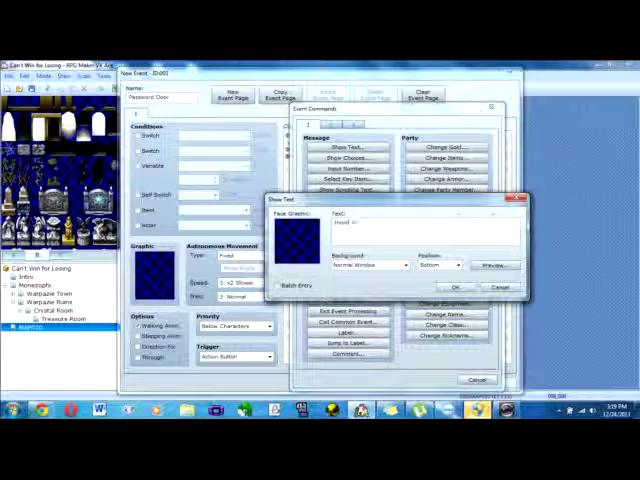
type("rect Pass")
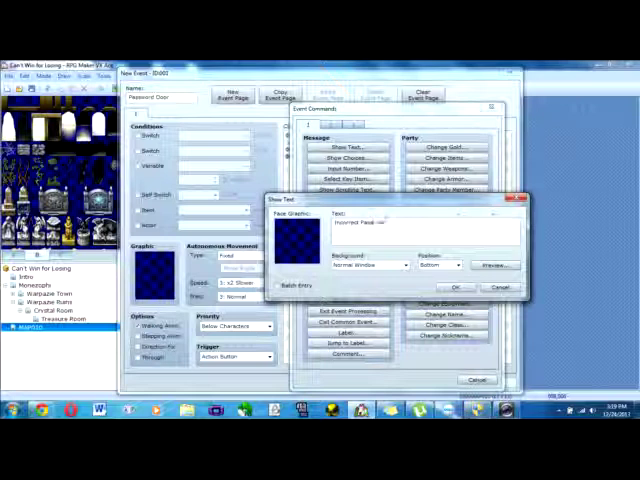
type("code. :(")
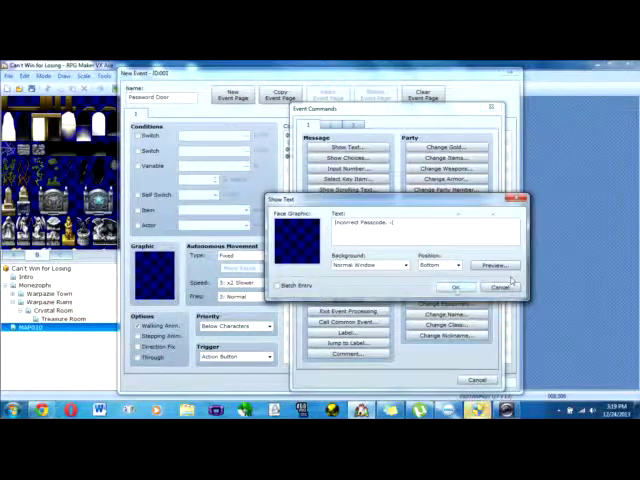
left_click(455, 287)
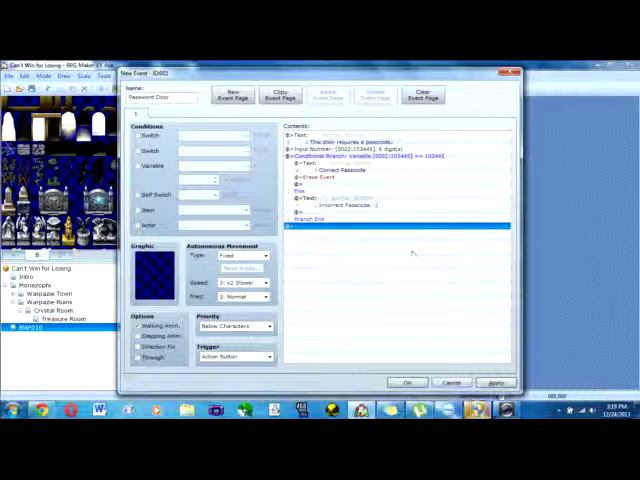
left_click(495, 384)
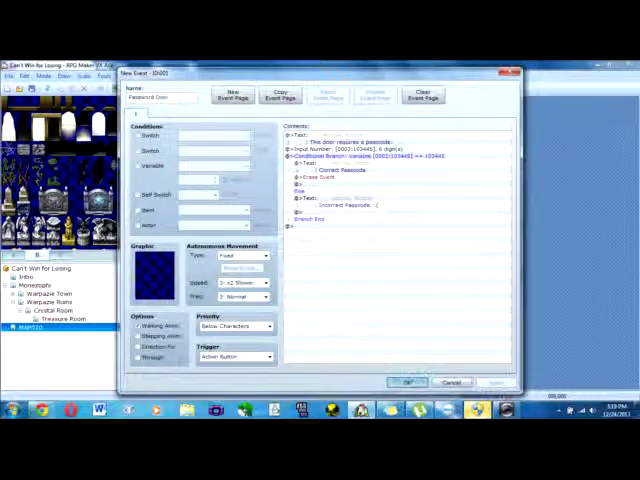
left_click(410, 383)
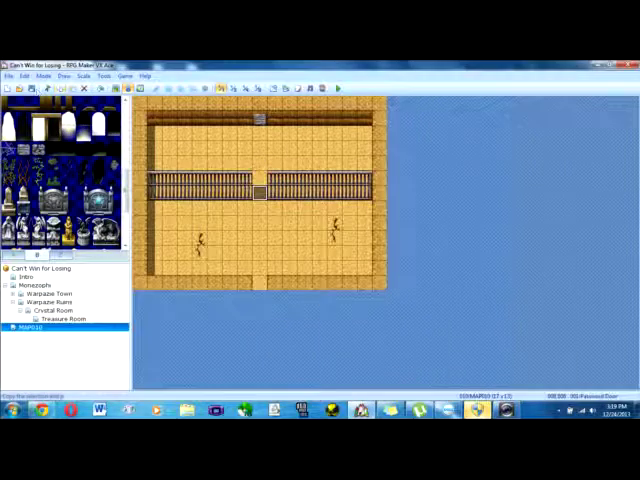
Give Password Door a darker door tile from !Door1 and save the event.
double_click(258, 192)
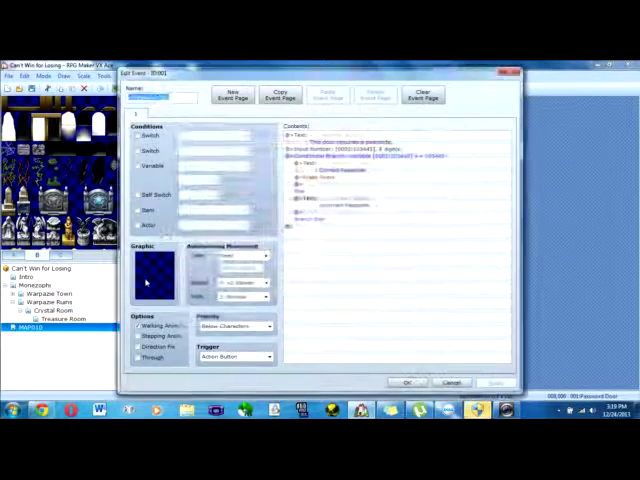
double_click(158, 267)
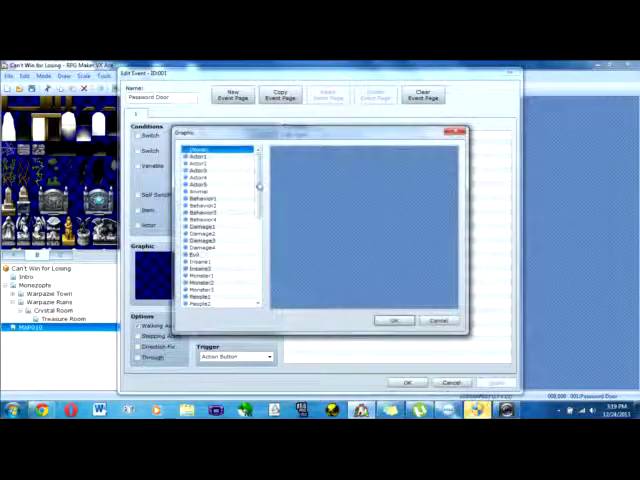
left_click_drag(257, 185, 257, 240)
left_click(200, 227)
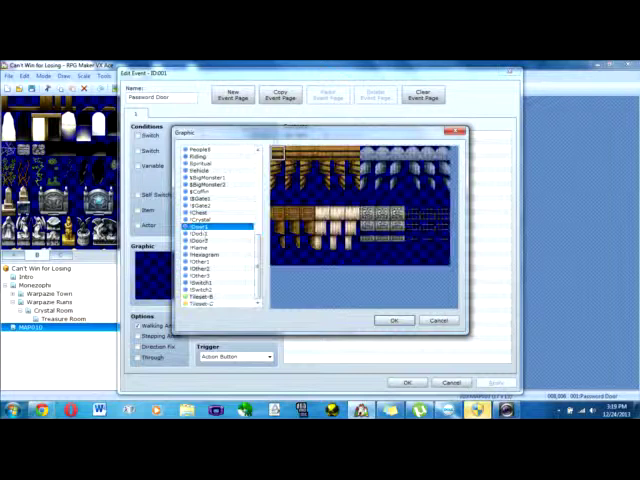
double_click(283, 152)
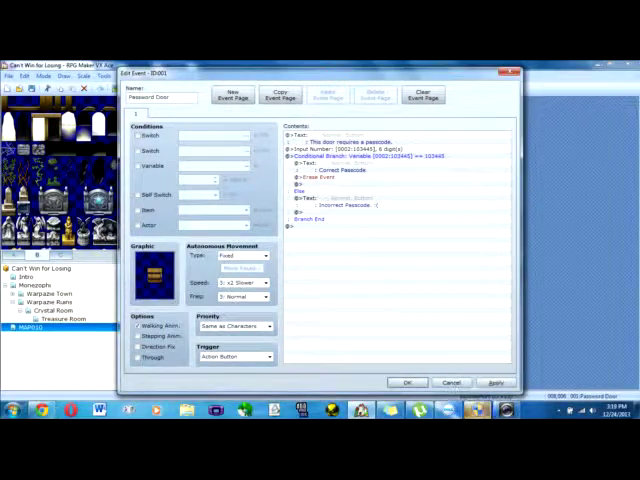
double_click(153, 273)
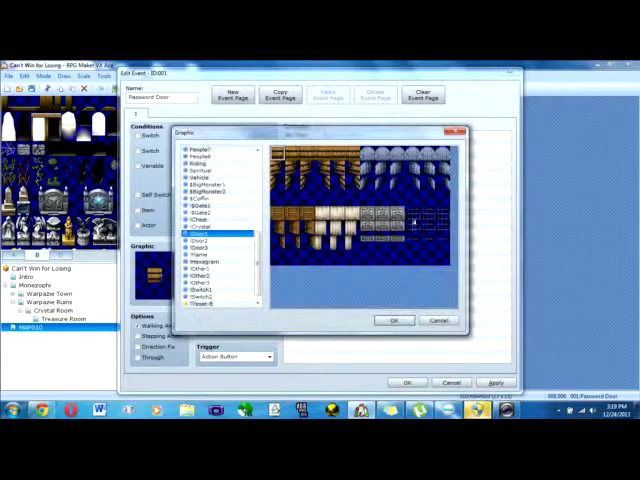
double_click(414, 215)
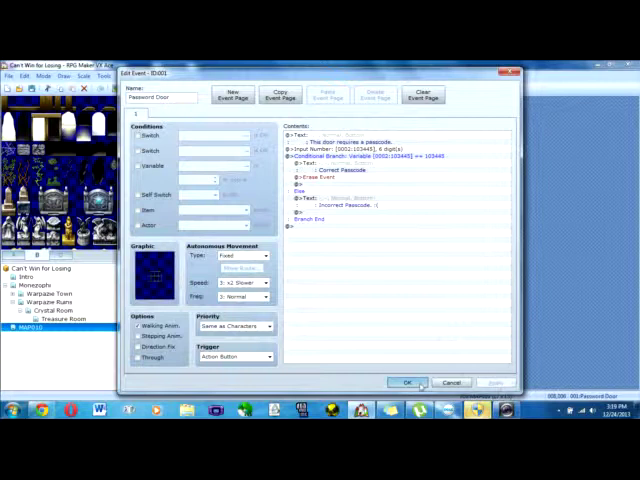
left_click(407, 382)
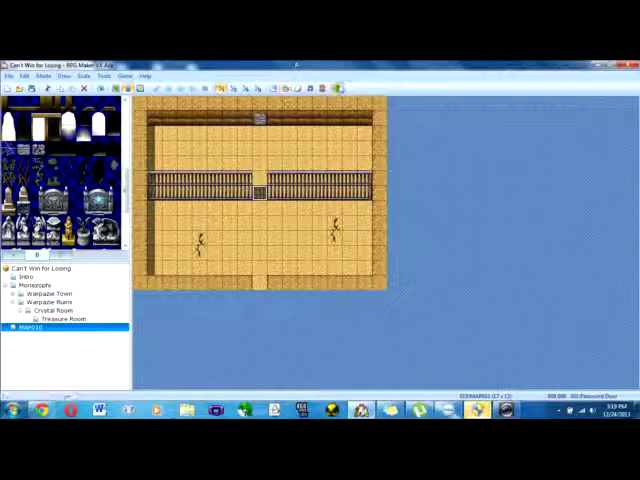
Set the player start on the tile below the door and launch a play-test.
left_click(618, 66)
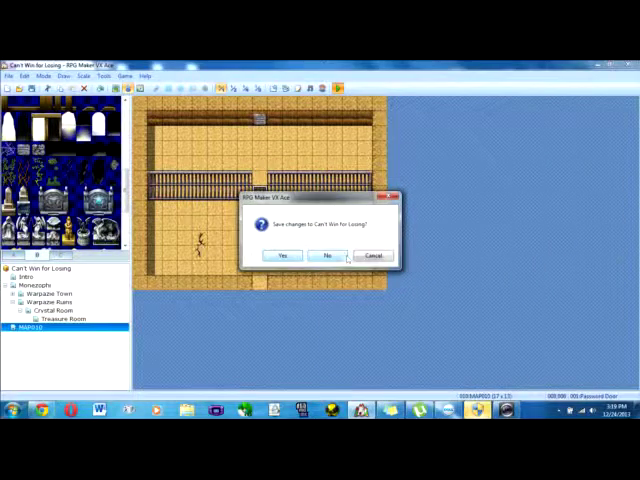
left_click(283, 256)
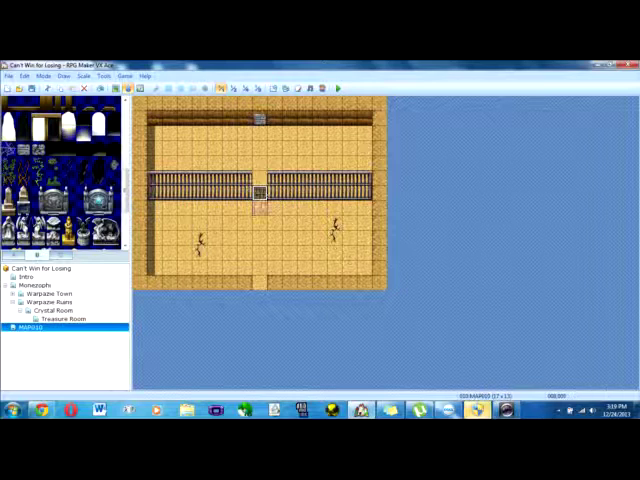
right_click(334, 228)
left_click(369, 290)
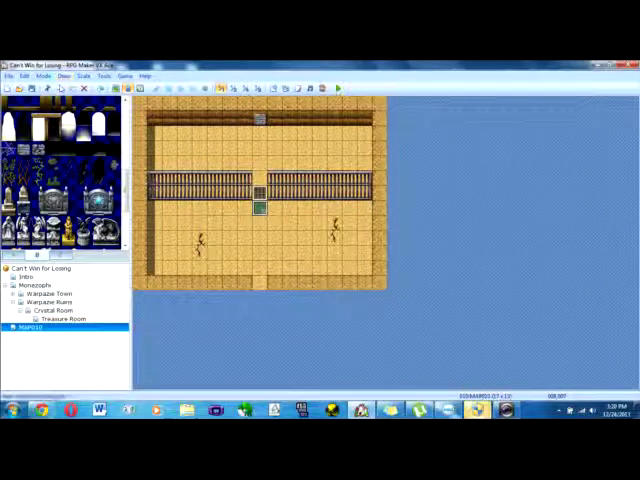
left_click(337, 89)
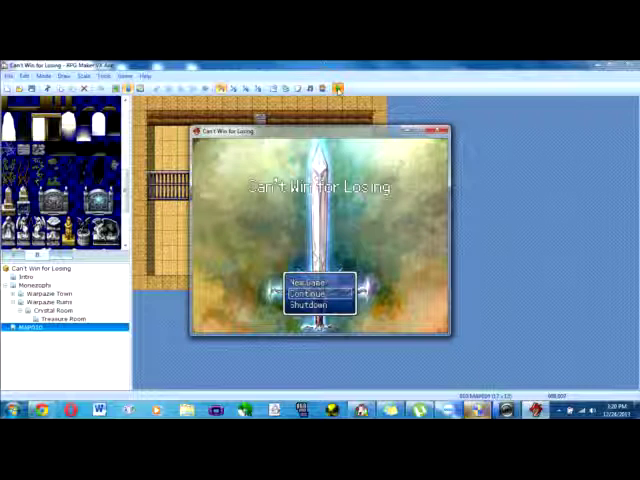
Start a New Game, submit a wrong code at the door, then close the playtest.
key("Return")
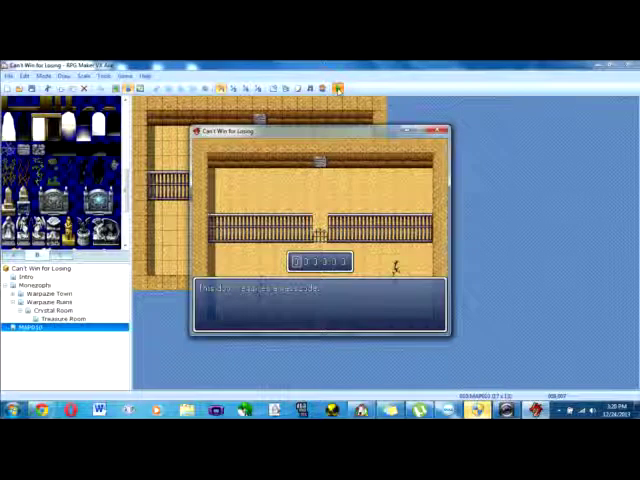
key("Return")
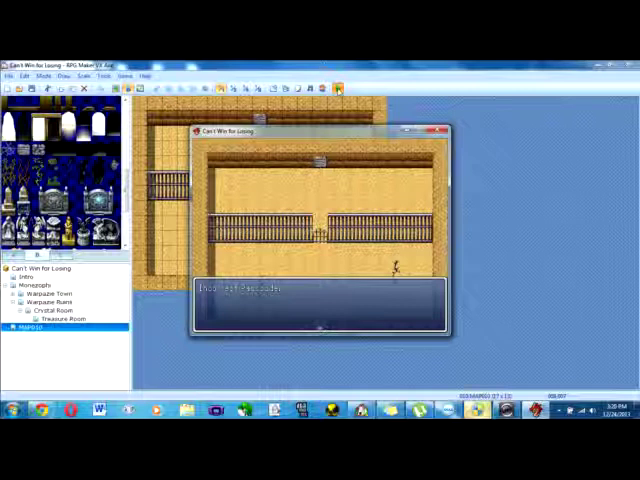
key("Return")
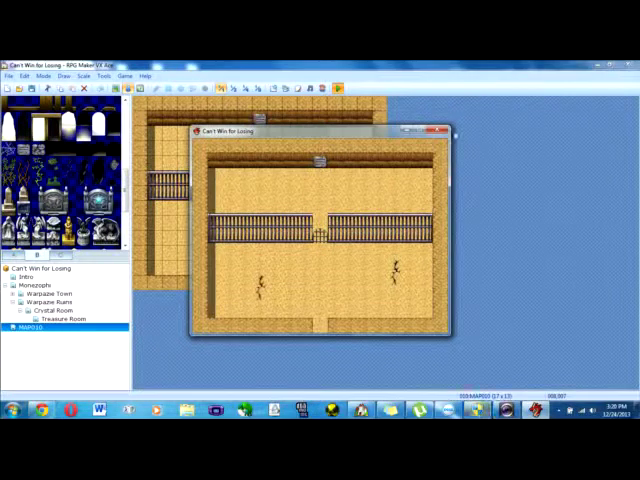
left_click(443, 131)
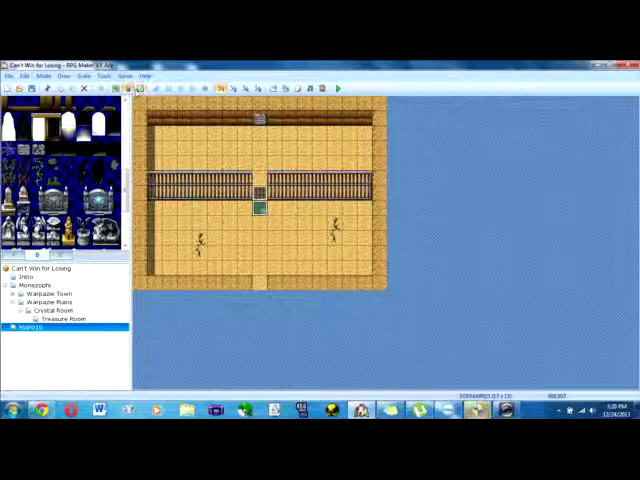
Create event EV002 with an Actor1 character sprite and open its Event Commands list.
key("Return")
double_click(160, 272)
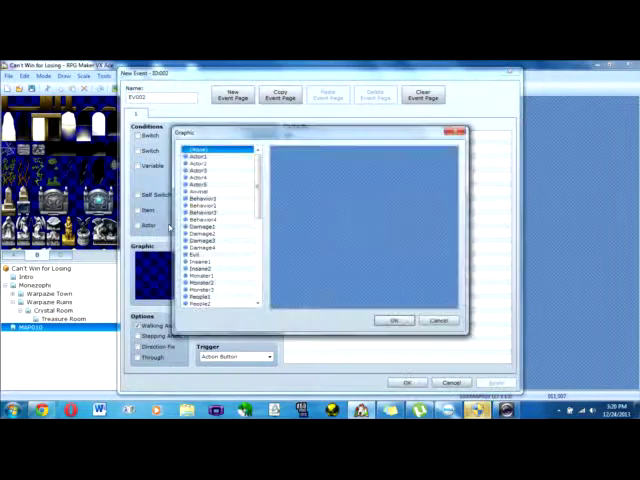
left_click(198, 171)
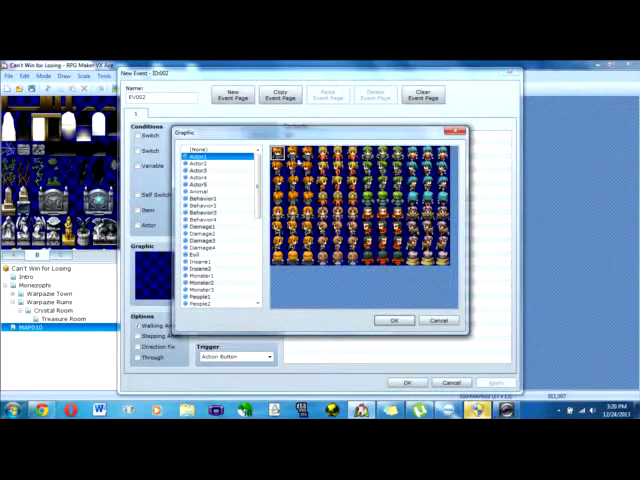
left_click(393, 320)
double_click(400, 150)
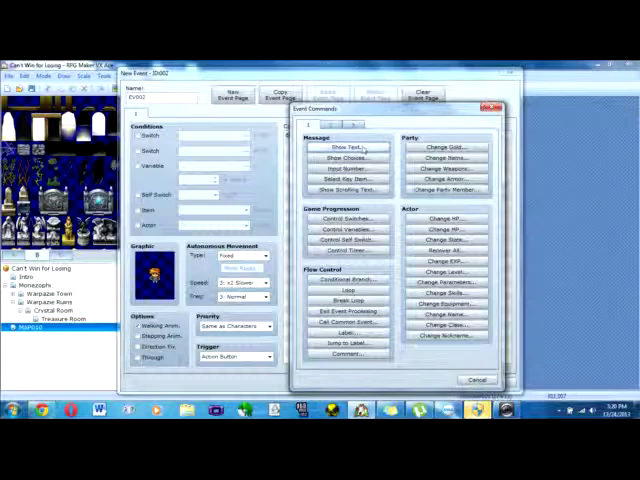
Add a Show Text command reading "The Passcode is..." to EV002.
left_click(355, 147)
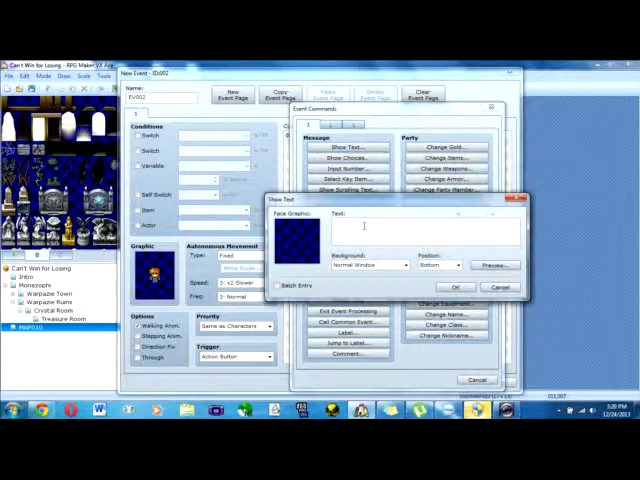
type("The ")
type("Peopl")
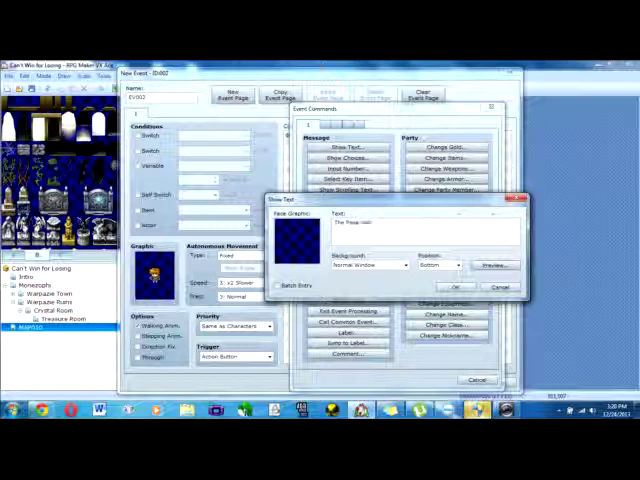
type(" is...")
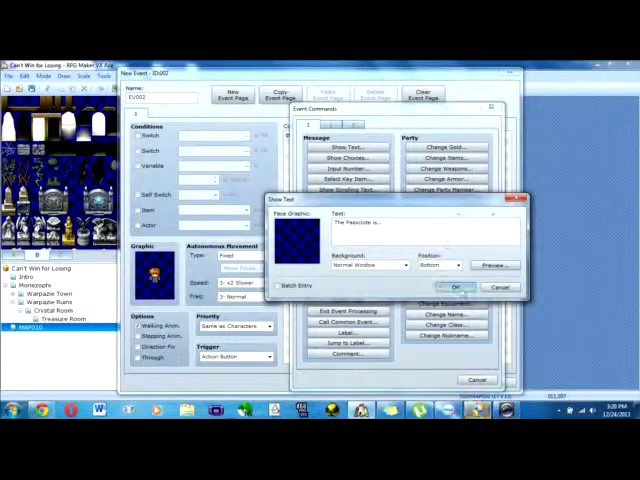
left_click(455, 288)
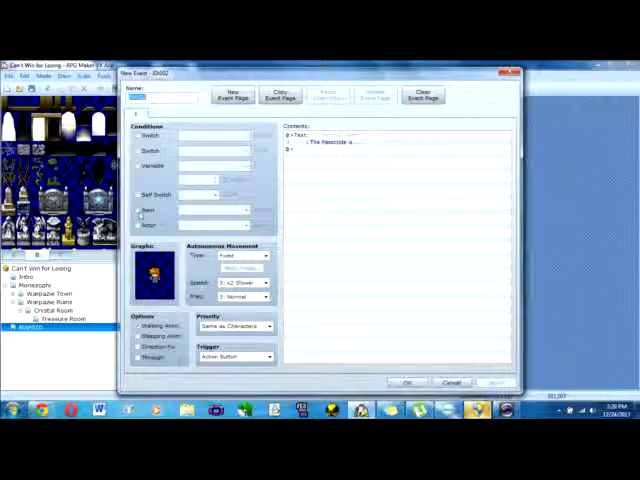
Make EV002's page conditional on variable 0002.
left_click(137, 165)
left_click(216, 179)
double_click(332, 162)
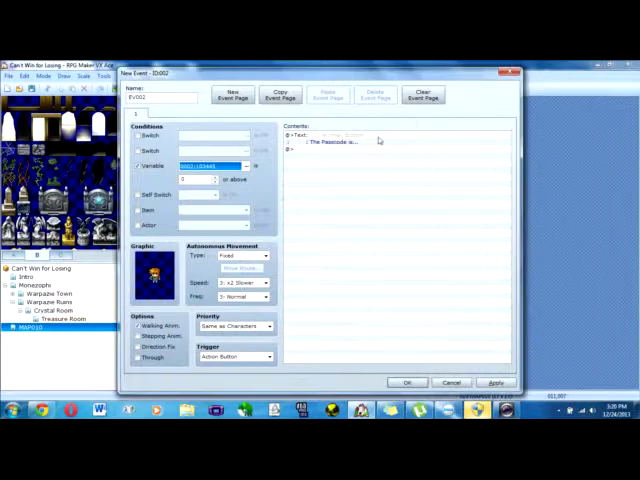
Reopen the NPC's Show Text line for editing and delete the trailing dots.
right_click(370, 141)
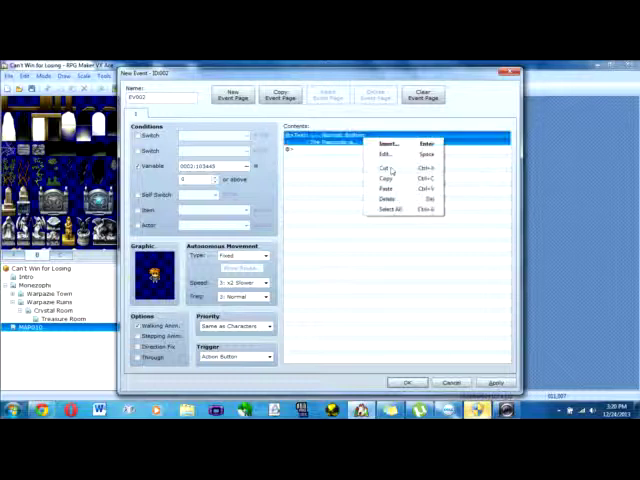
left_click(388, 155)
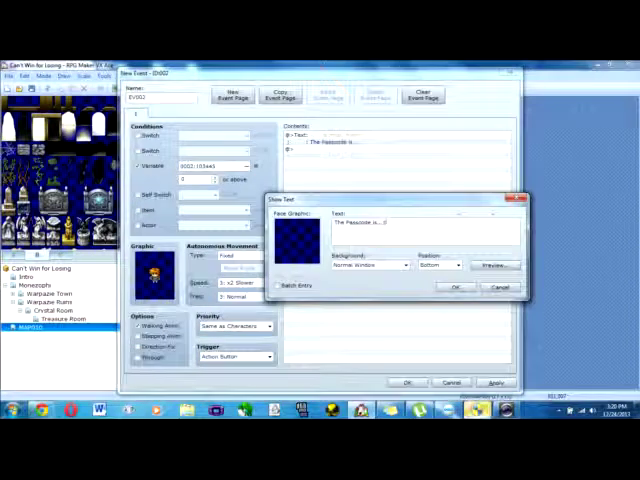
key("BackSpace")
key("BackSpace")
key("BackSpace")
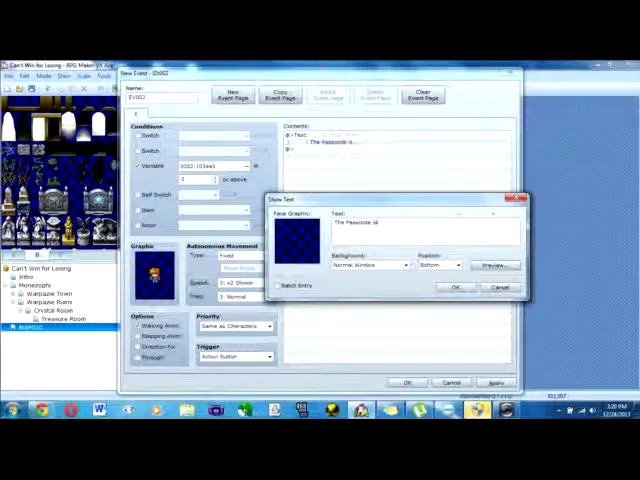
type("\\C[1")
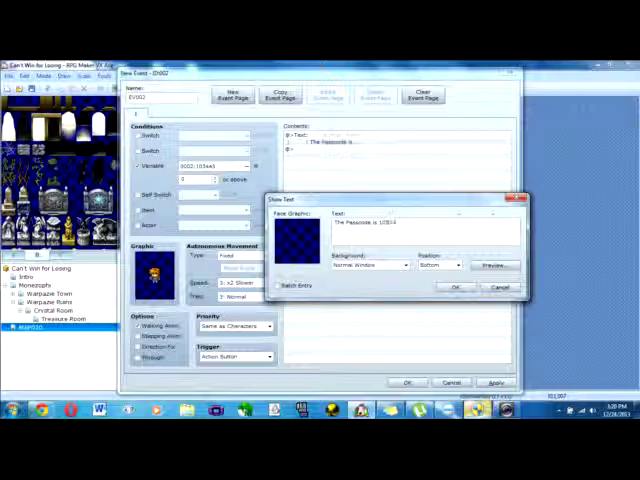
type("49")
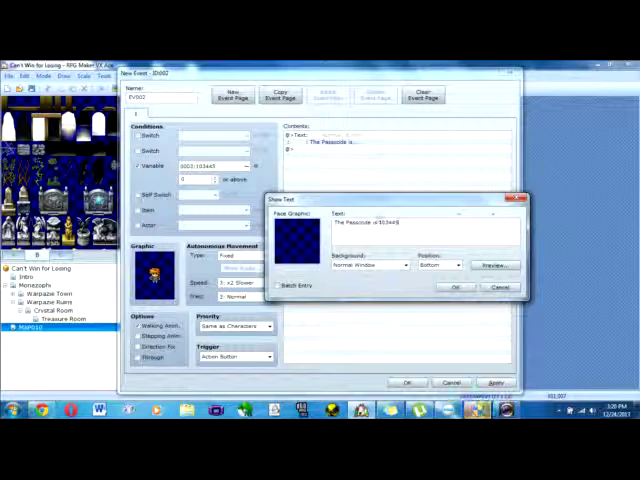
mouse_move(425, 231)
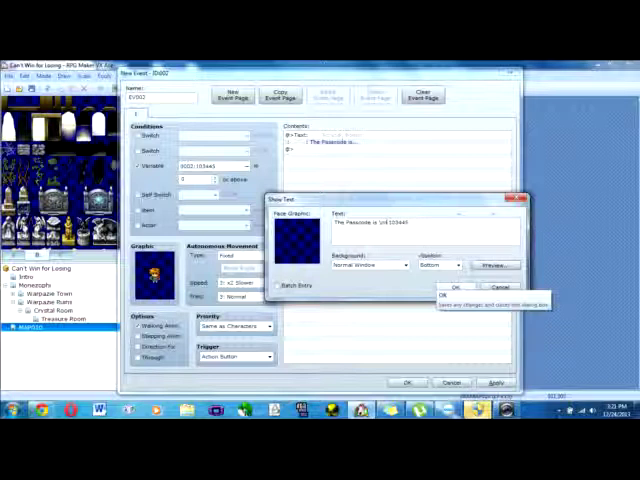
Insert \C[2] before 103445 in the hint text, check the preview, and add it to EV002.
left_click(492, 265)
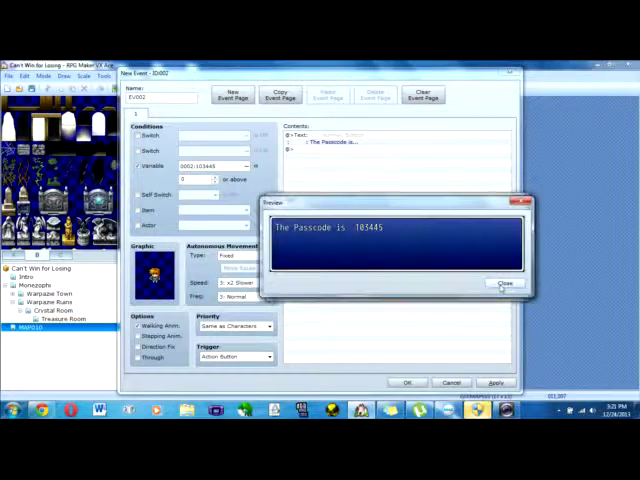
left_click(503, 285)
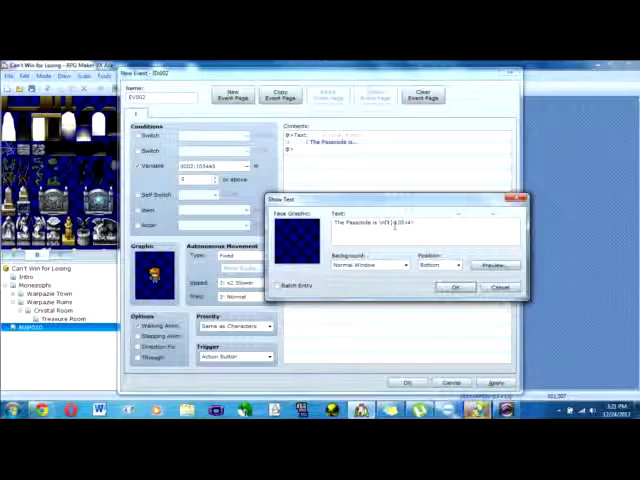
type("]")
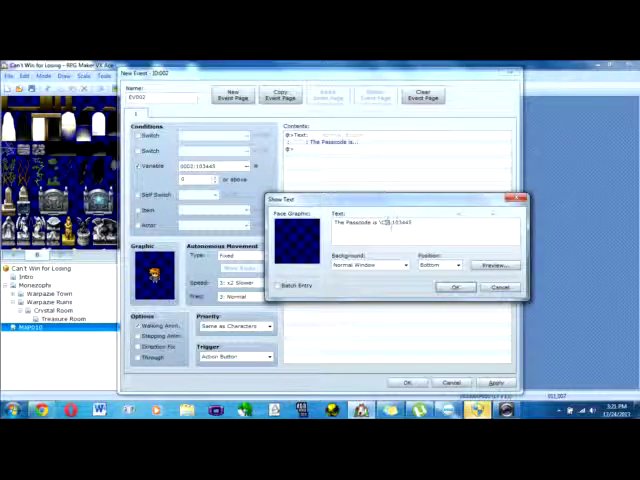
left_click(493, 265)
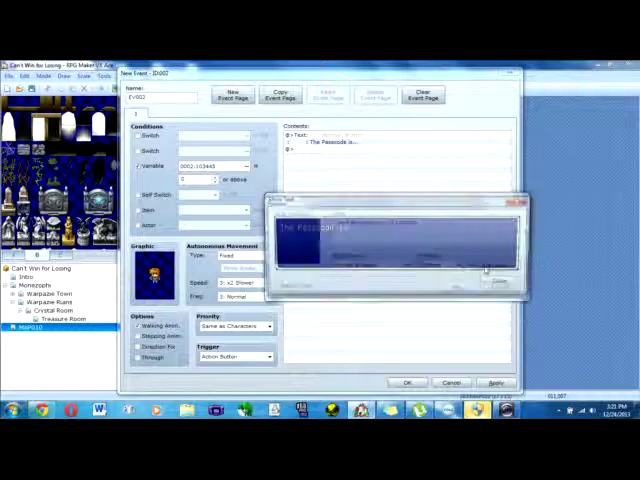
left_click(503, 284)
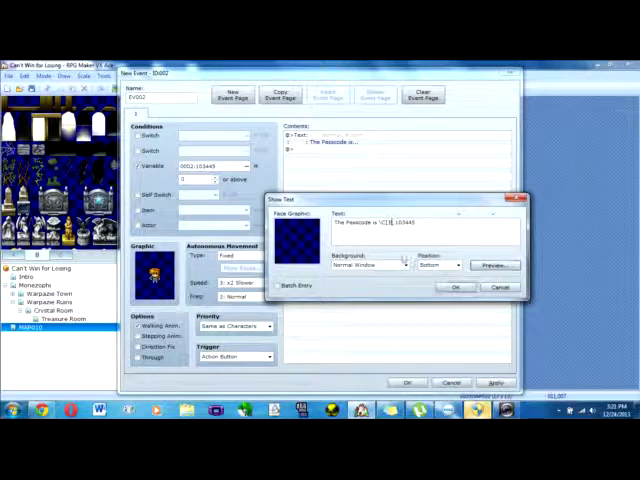
left_click(493, 265)
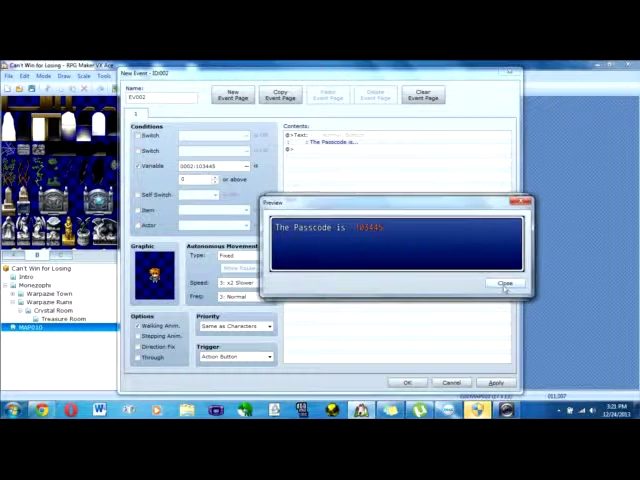
left_click(503, 282)
left_click(398, 221)
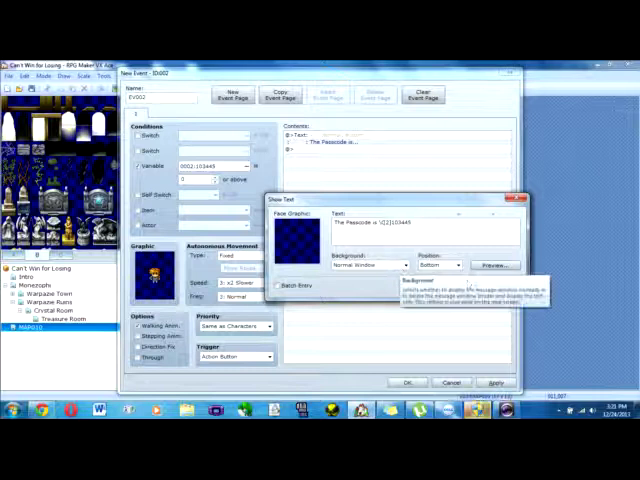
left_click(493, 265)
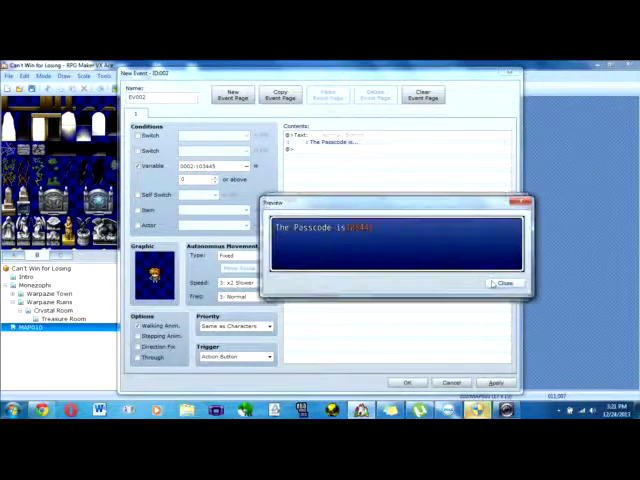
left_click(504, 281)
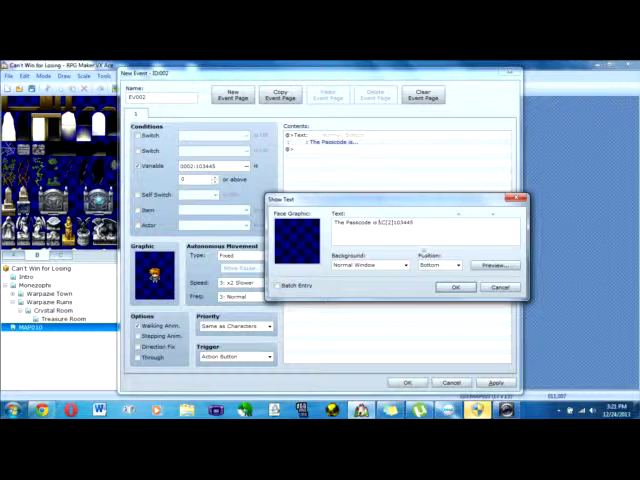
left_click(493, 265)
left_click(504, 281)
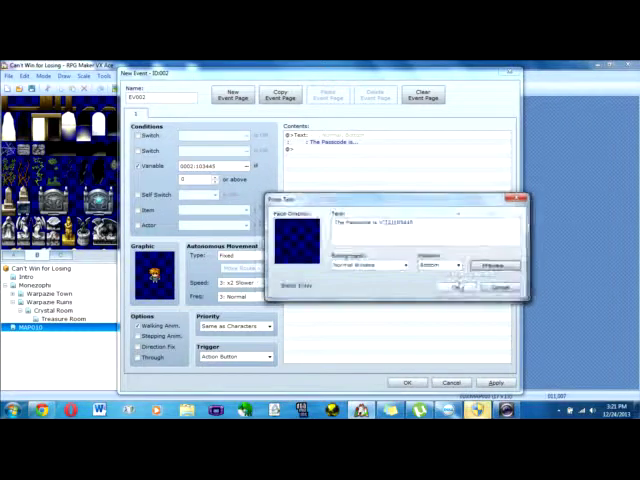
left_click(455, 286)
Apply EV002, save the project, and start a playtest continuing from the save.
left_click(496, 383)
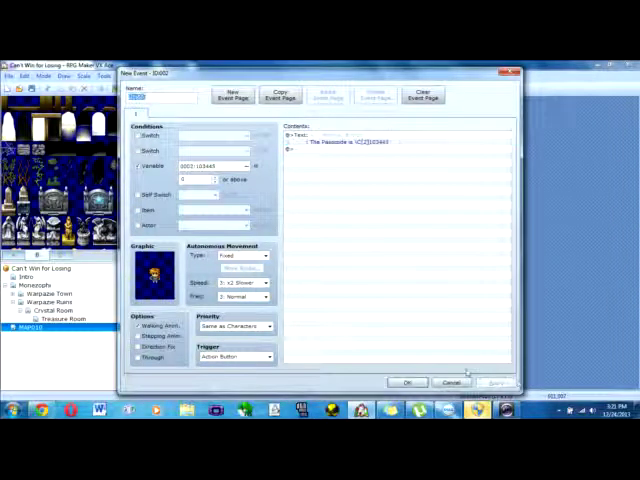
left_click(407, 383)
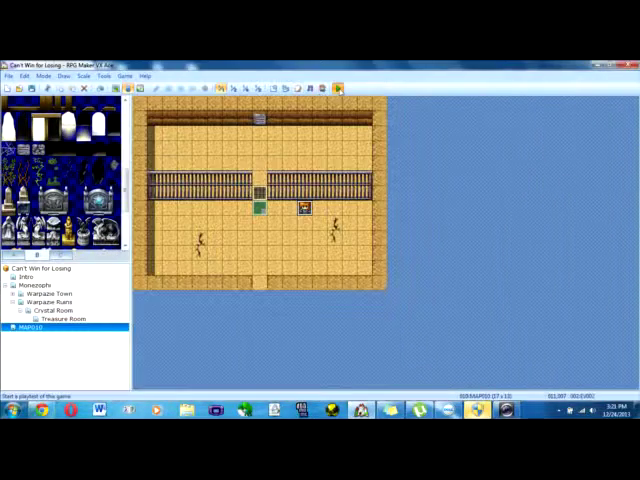
left_click(338, 89)
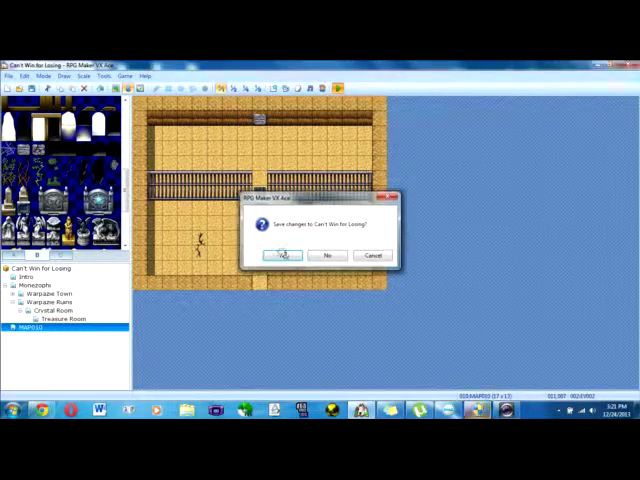
left_click(283, 255)
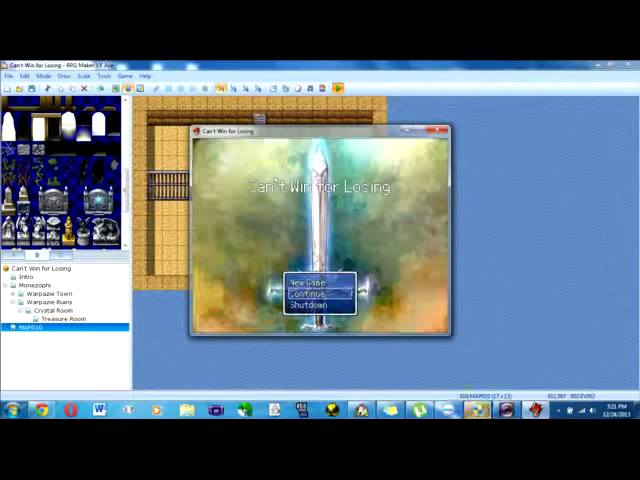
key("Return")
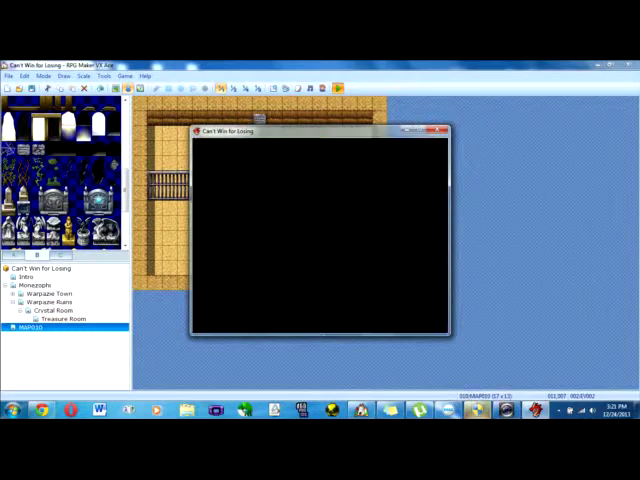
Try a passcode at the door with the first digit set to 1.
key("Return")
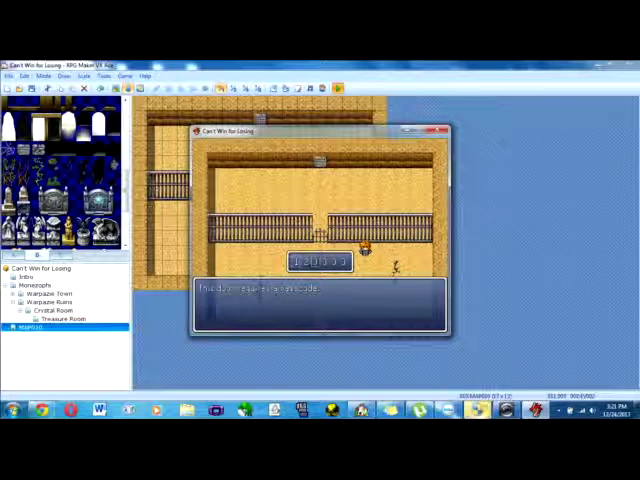
key("Up")
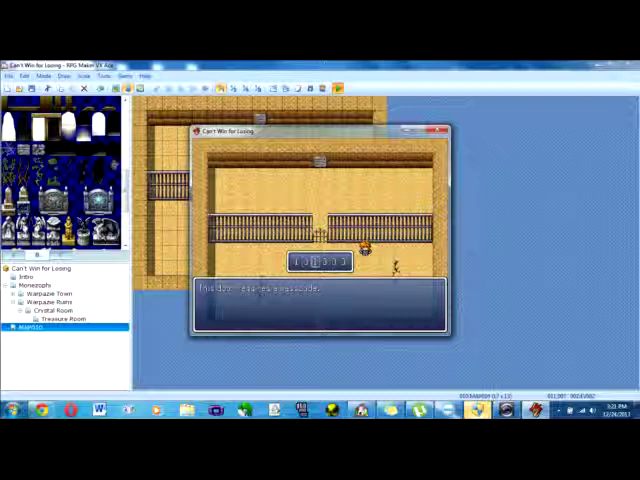
key("Return")
key("Return")
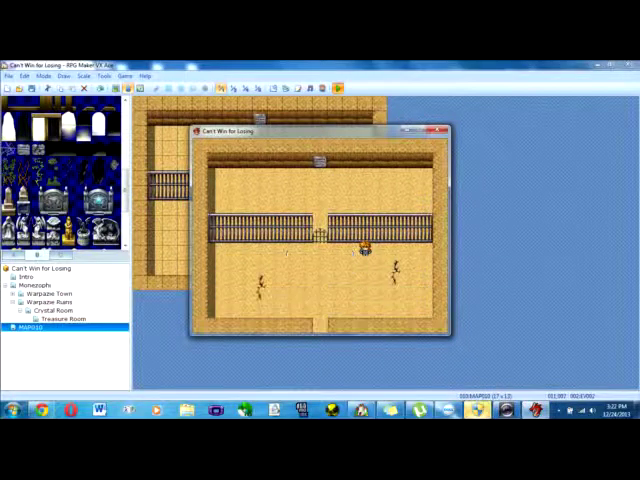
key("Return")
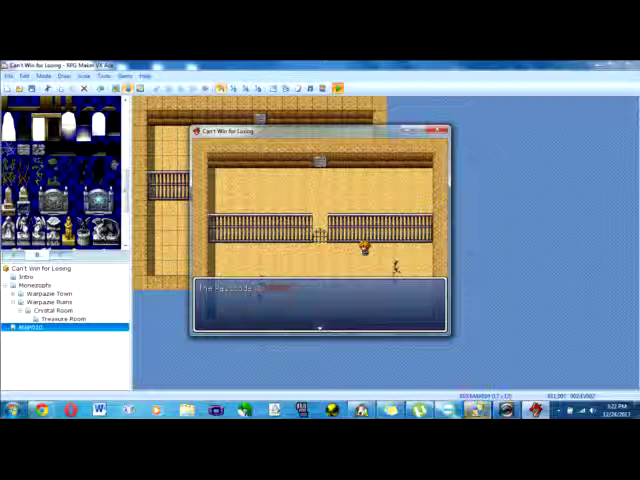
Read the NPC's red passcode, then enter 103445 at the door for Correct Passcode.
key("Return")
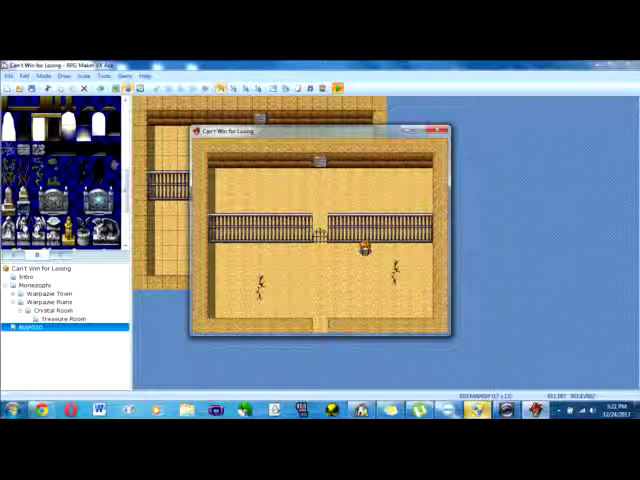
key("Return")
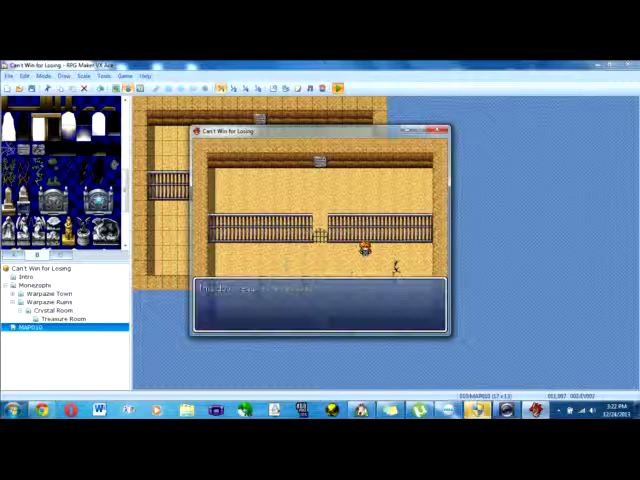
key("Right")
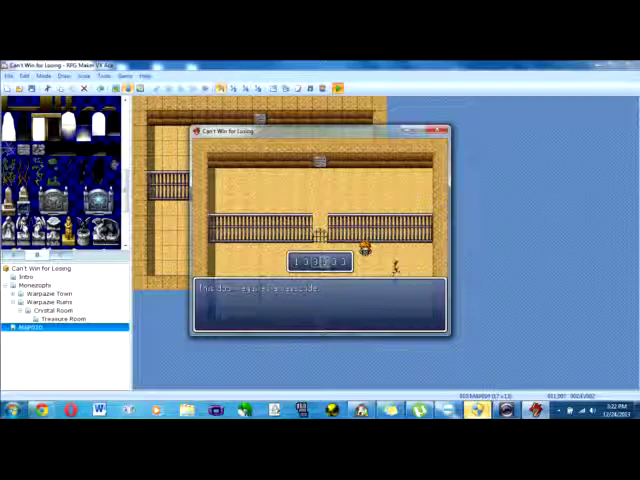
key("Up")
key("Right")
key("Return")
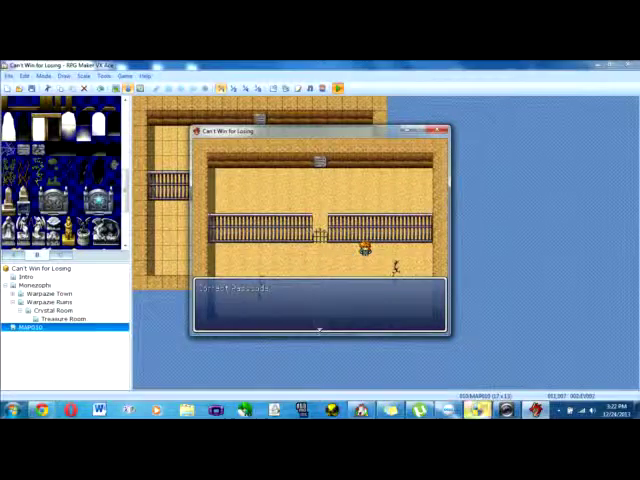
key("Return")
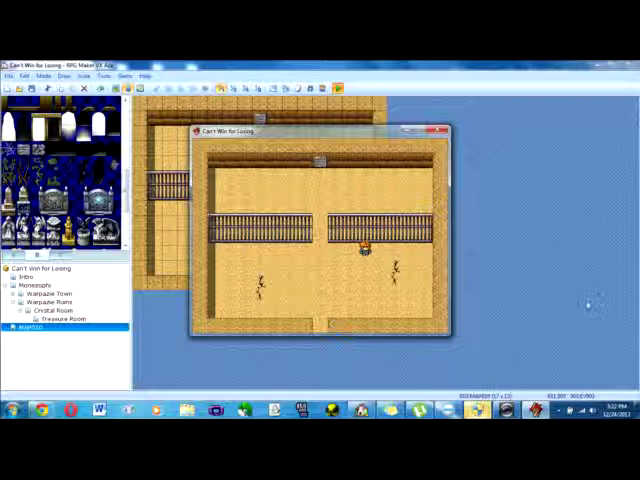
mouse_move(506, 409)
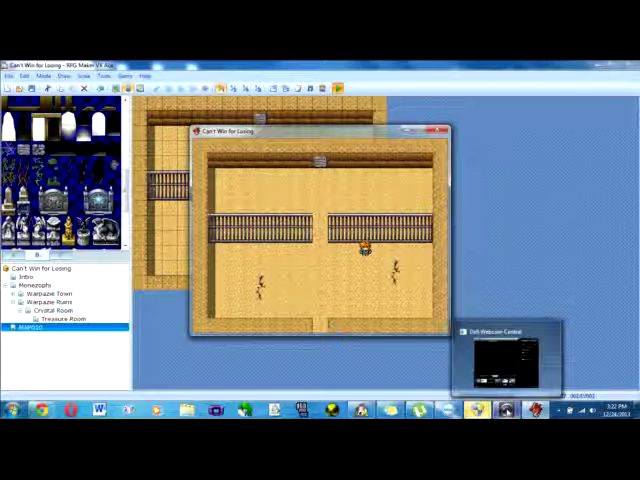
left_click(505, 408)
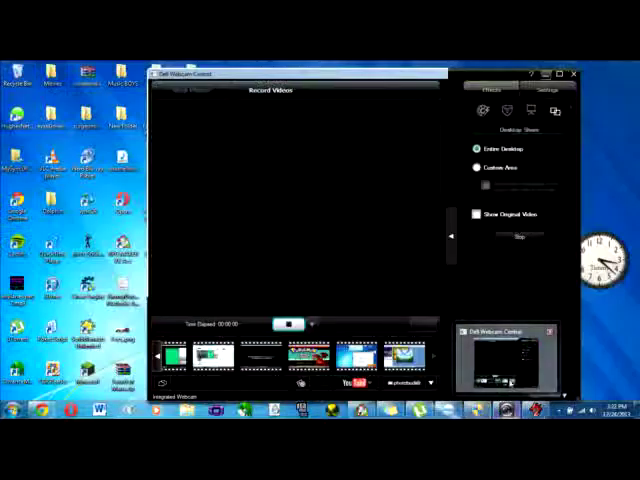